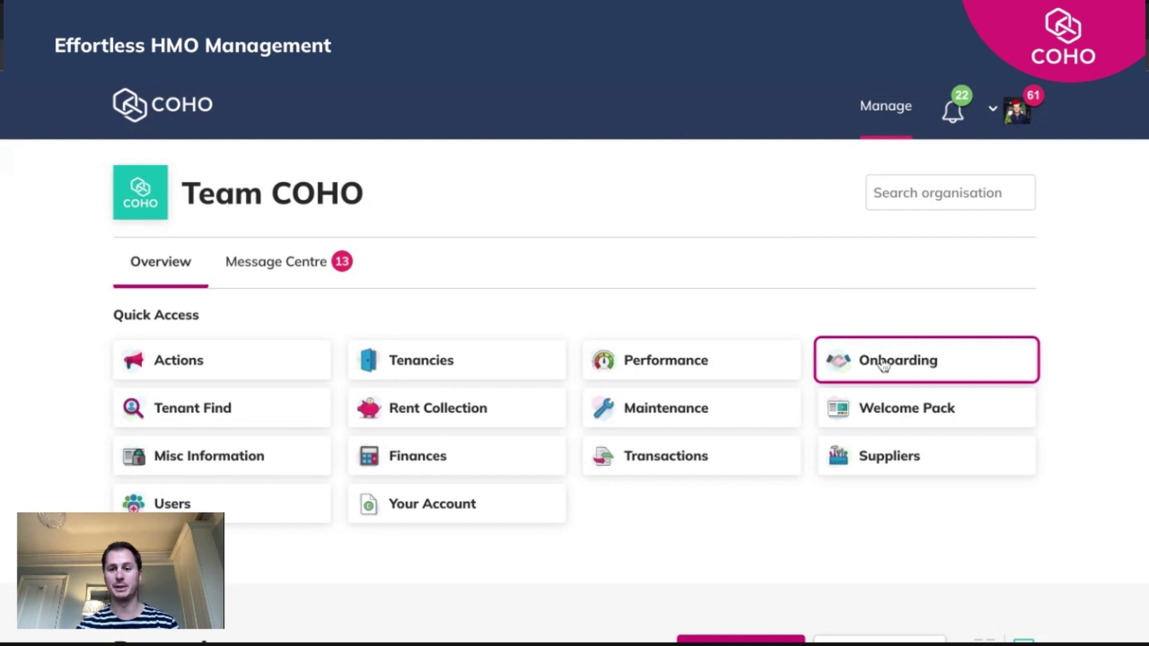
# - Set up onboarding at £665 per month with guarantor, bills included, no holding fee, new application form
pyautogui.scroll(-1, 883, 365)
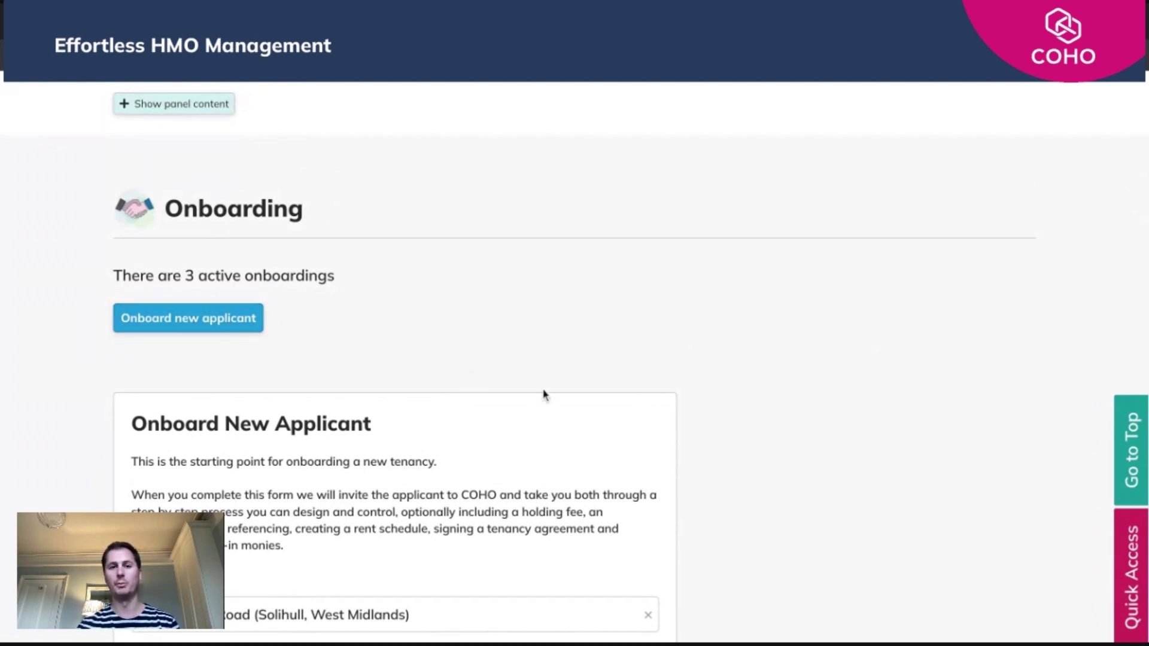
pyautogui.scroll(-5, 618, 413)
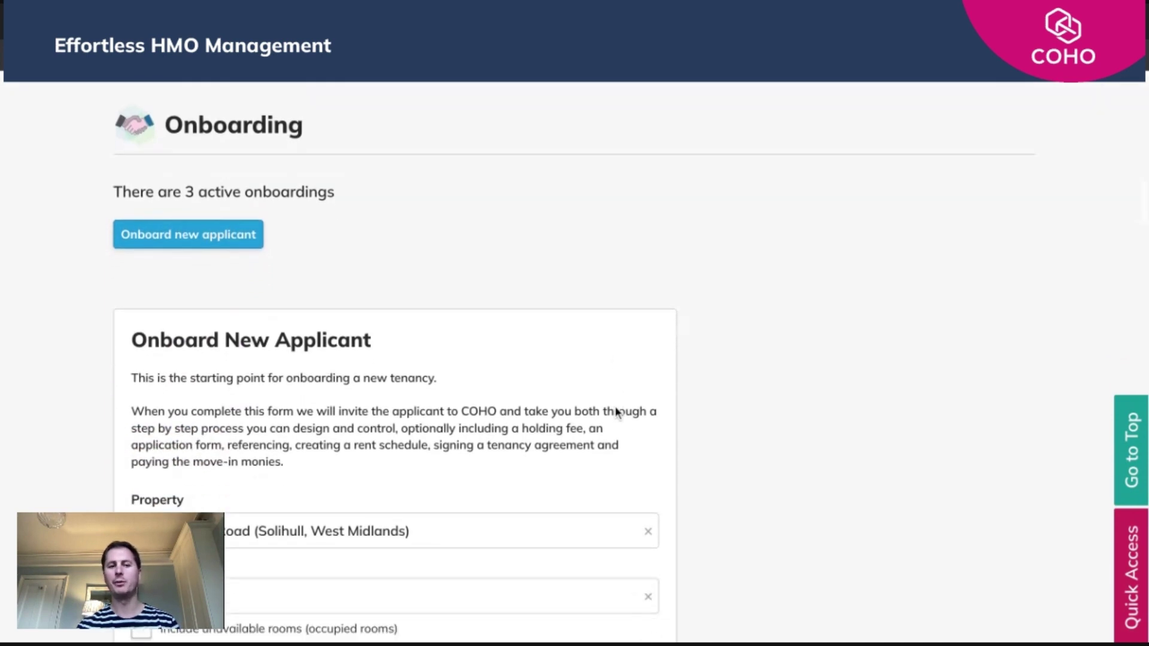
pyautogui.scroll(-10, 657, 431)
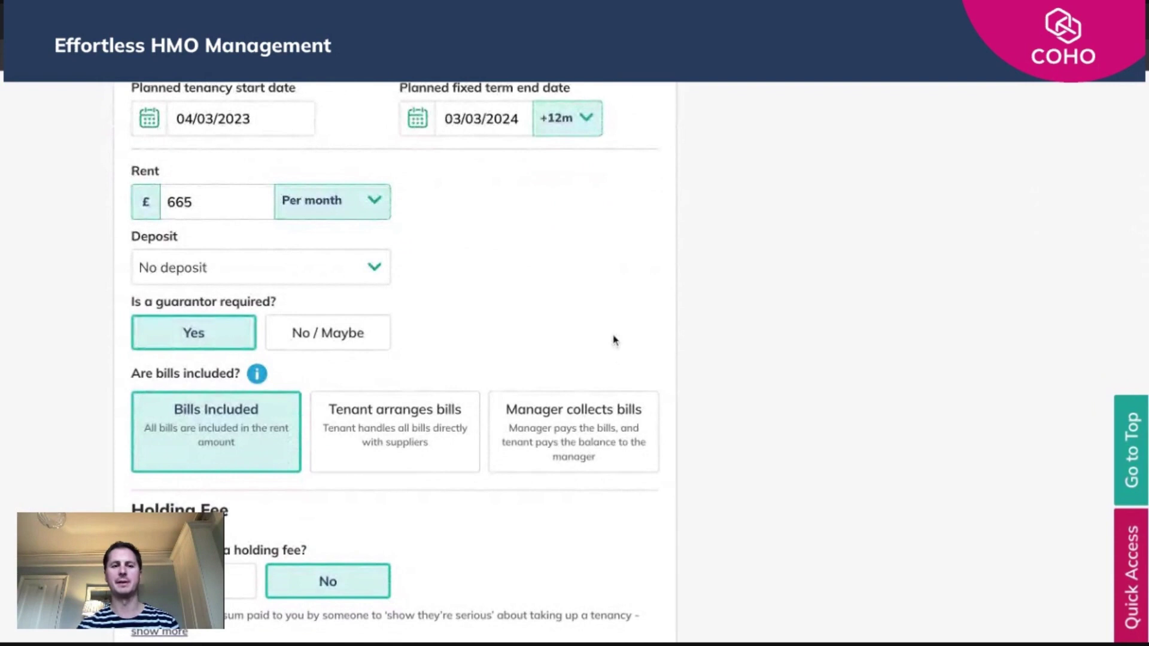
pyautogui.scroll(-1, 614, 337)
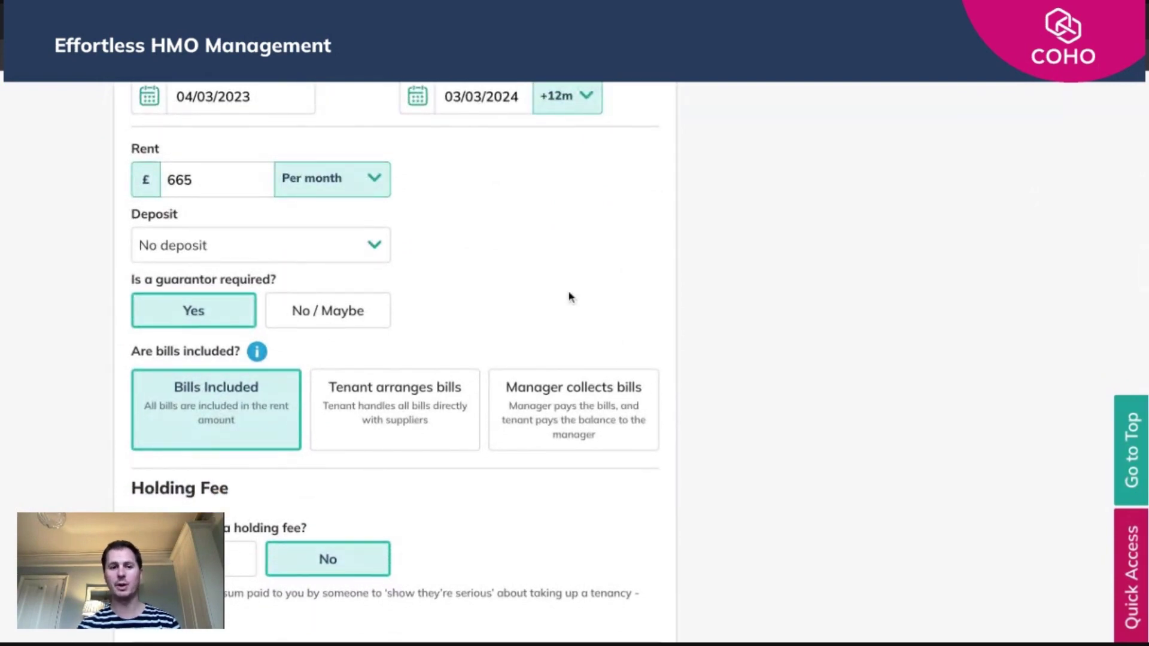
pyautogui.scroll(-4, 548, 359)
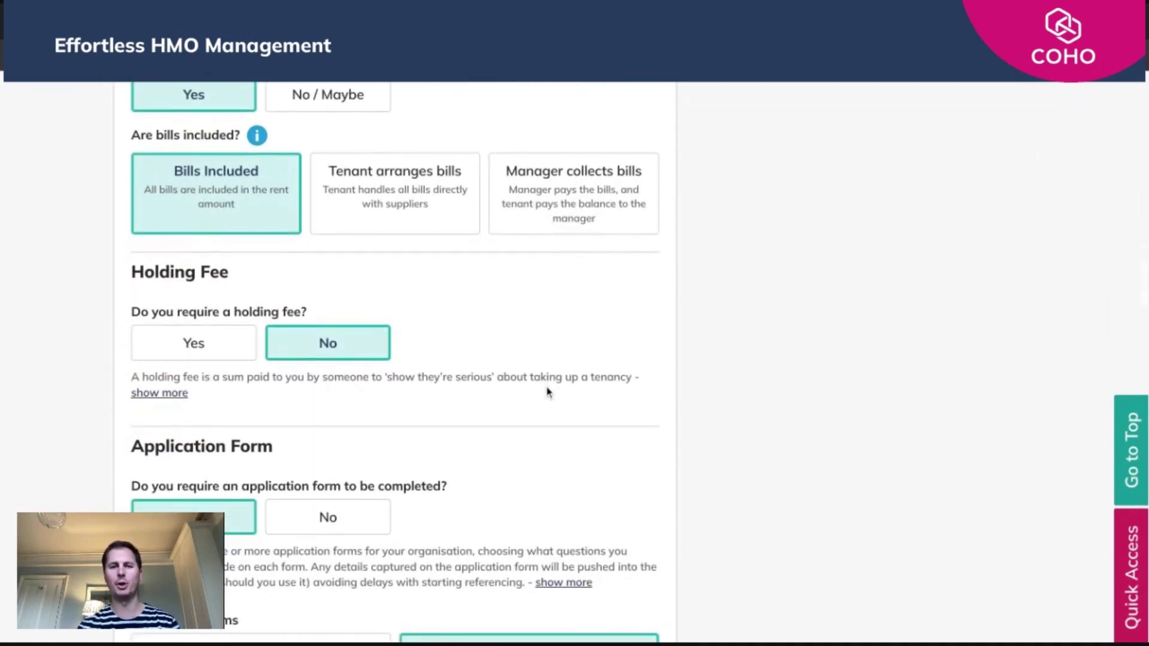
pyautogui.scroll(-2, 548, 393)
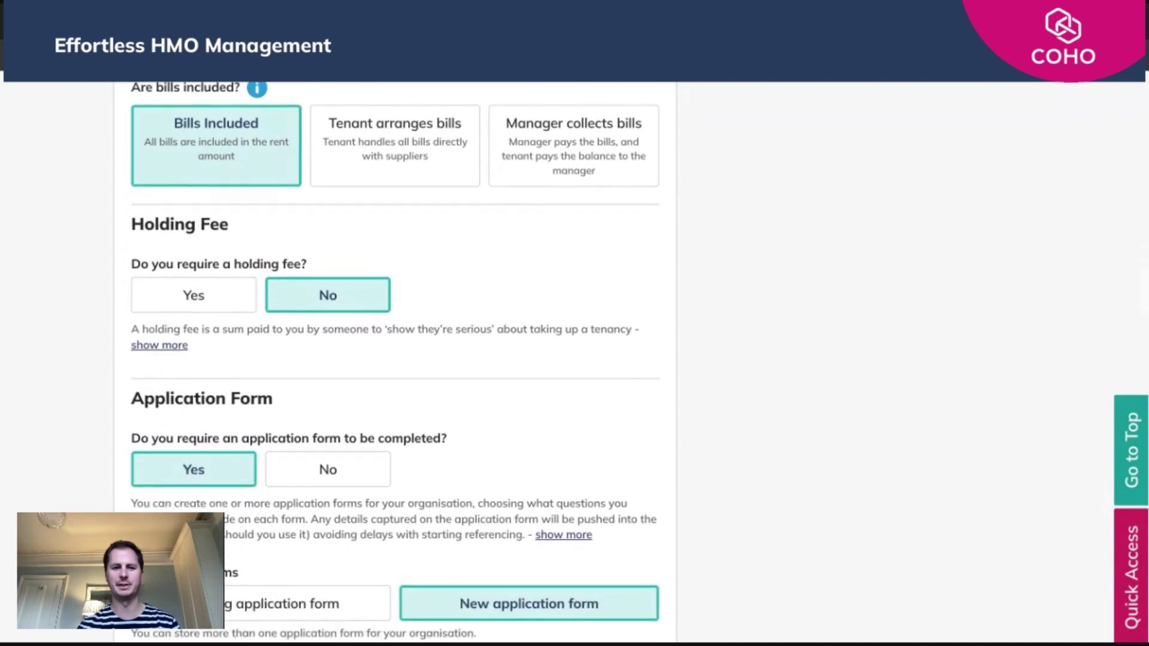
pyautogui.scroll(-3, 292, 326)
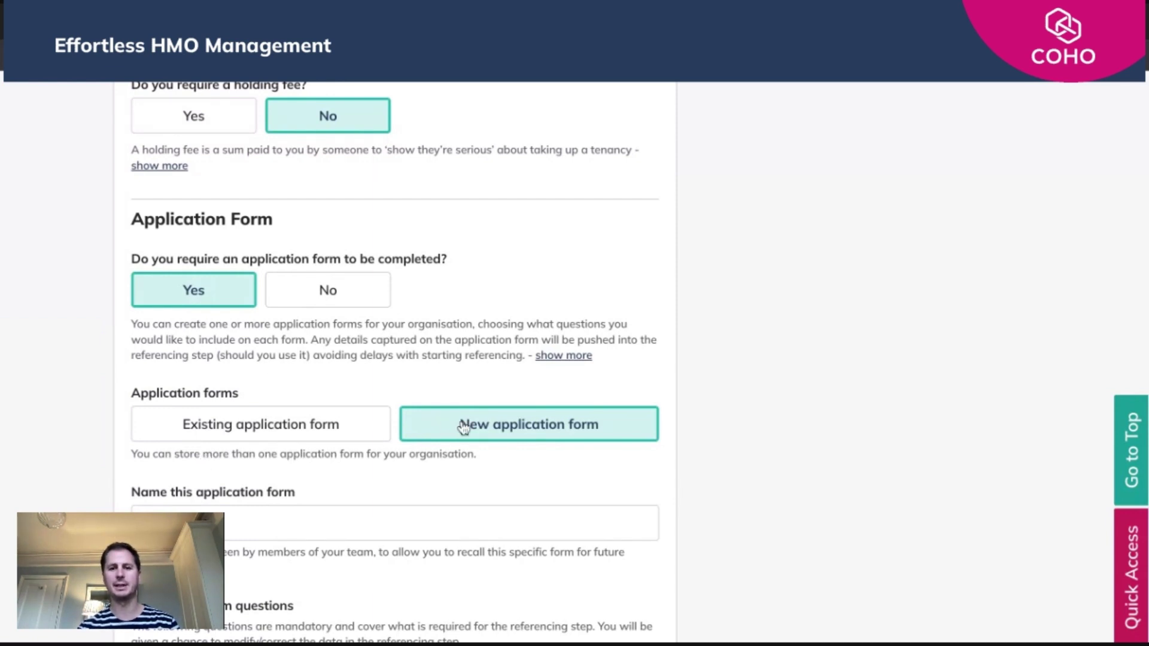
# - Name the form Referencing and add the Employment type & annual income and Employment status questions
pyautogui.scroll(-3, 464, 428)
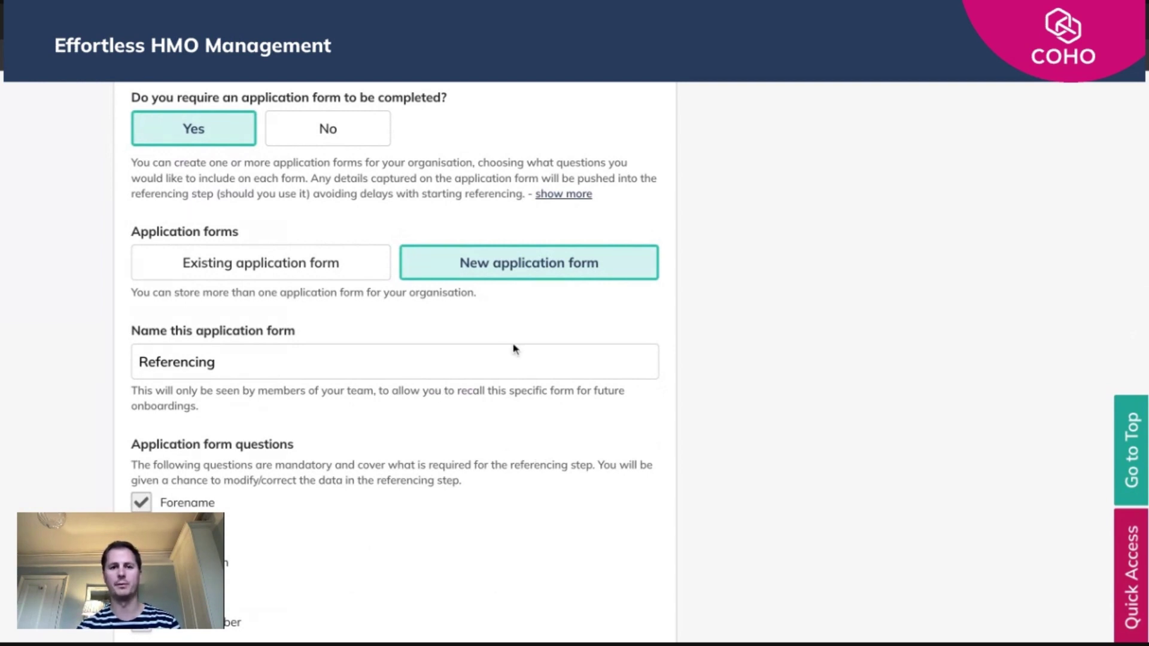
pyautogui.scroll(-5, 513, 349)
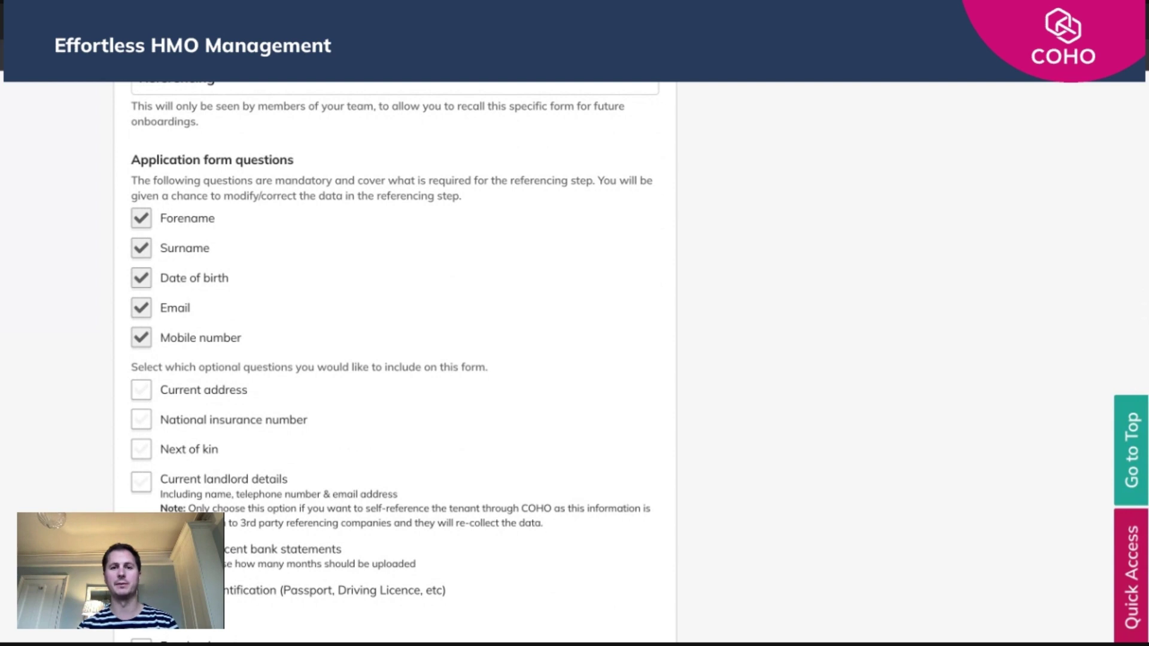
pyautogui.scroll(-6, 395, 355)
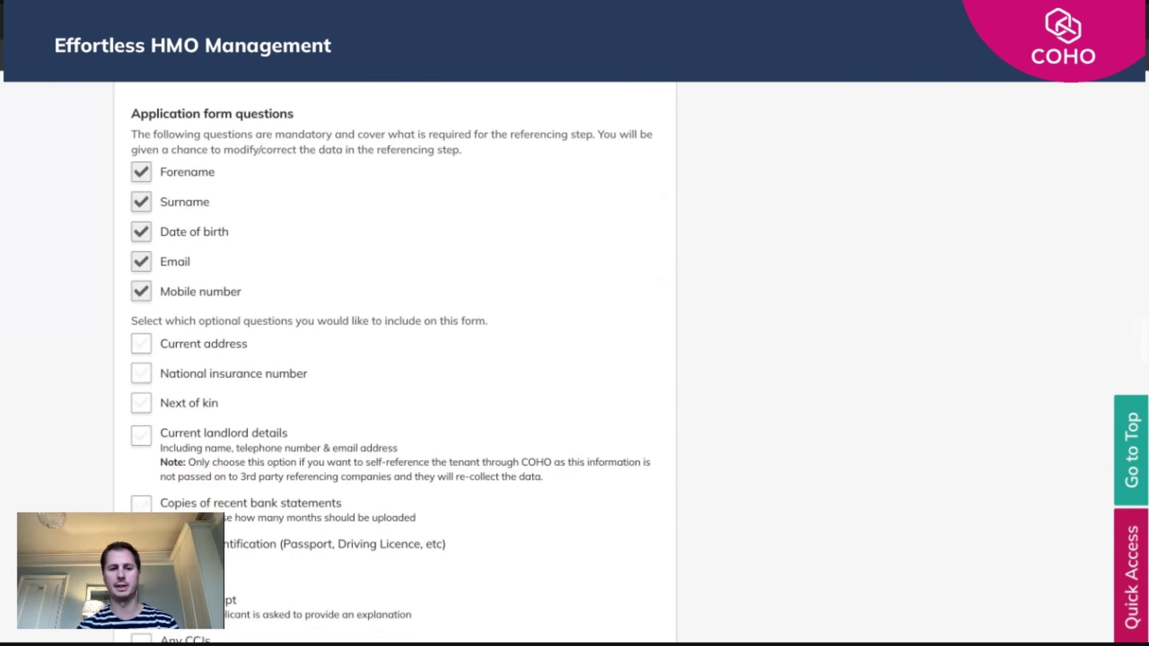
pyautogui.scroll(-3, 350, 349)
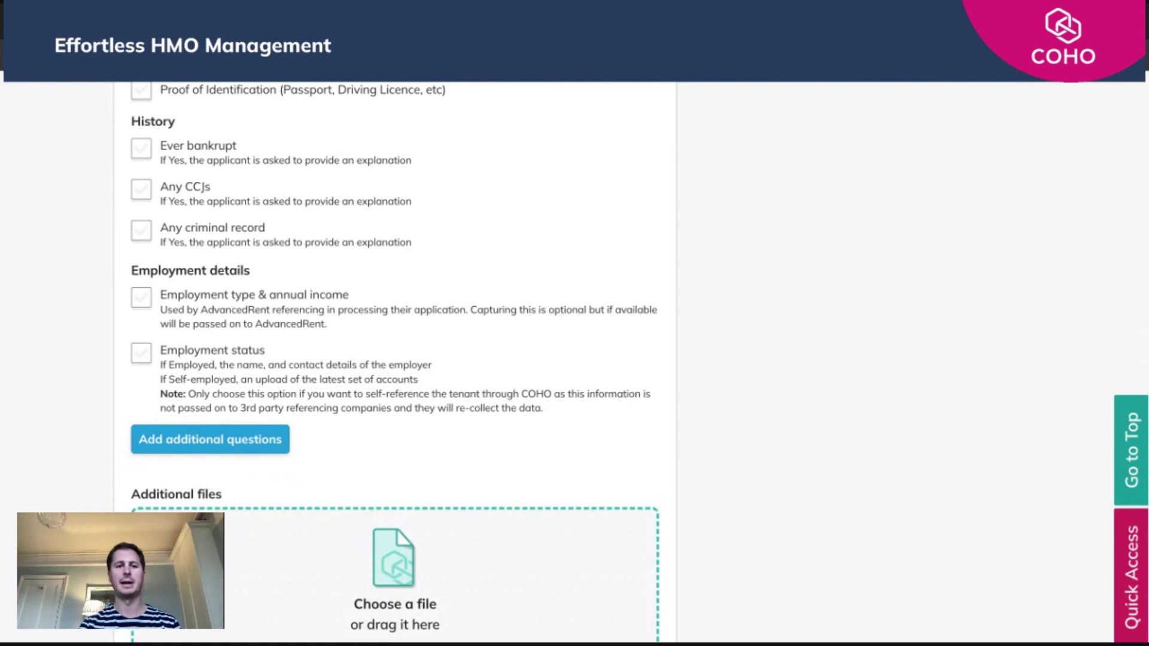
pyautogui.click(142, 300)
pyautogui.click(142, 353)
# - Keep Referencing set to Yes and submit the new applicant onboarding
pyautogui.scroll(-1, 377, 425)
pyautogui.scroll(-5, 377, 423)
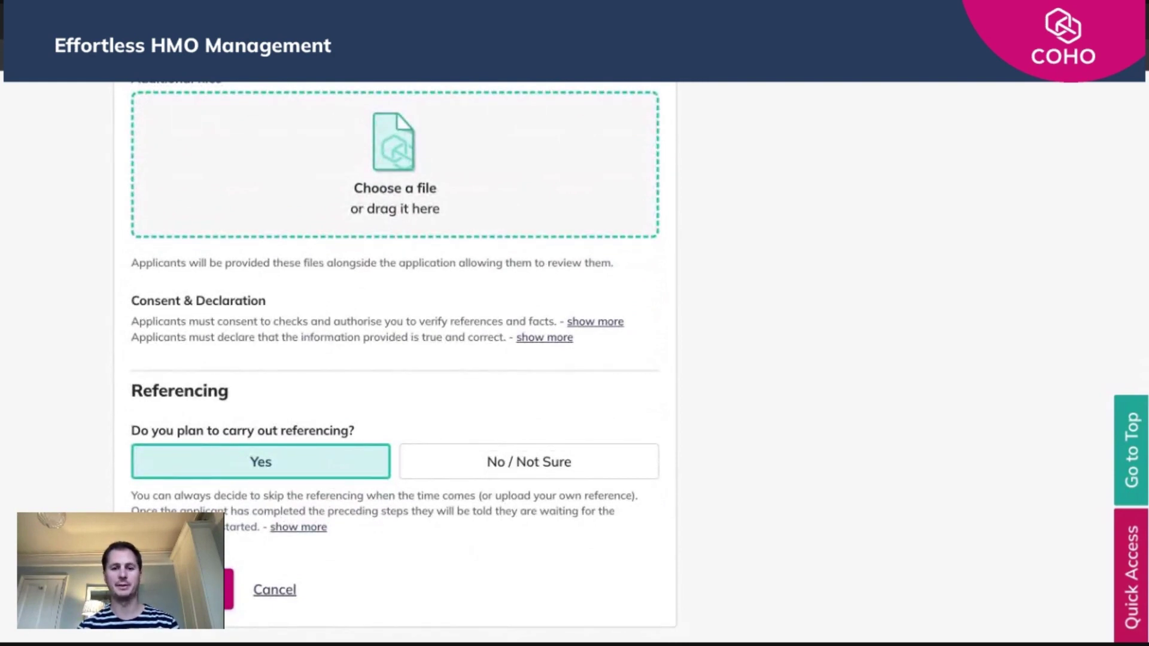
pyautogui.scroll(-1, 179, 538)
pyautogui.click(182, 512)
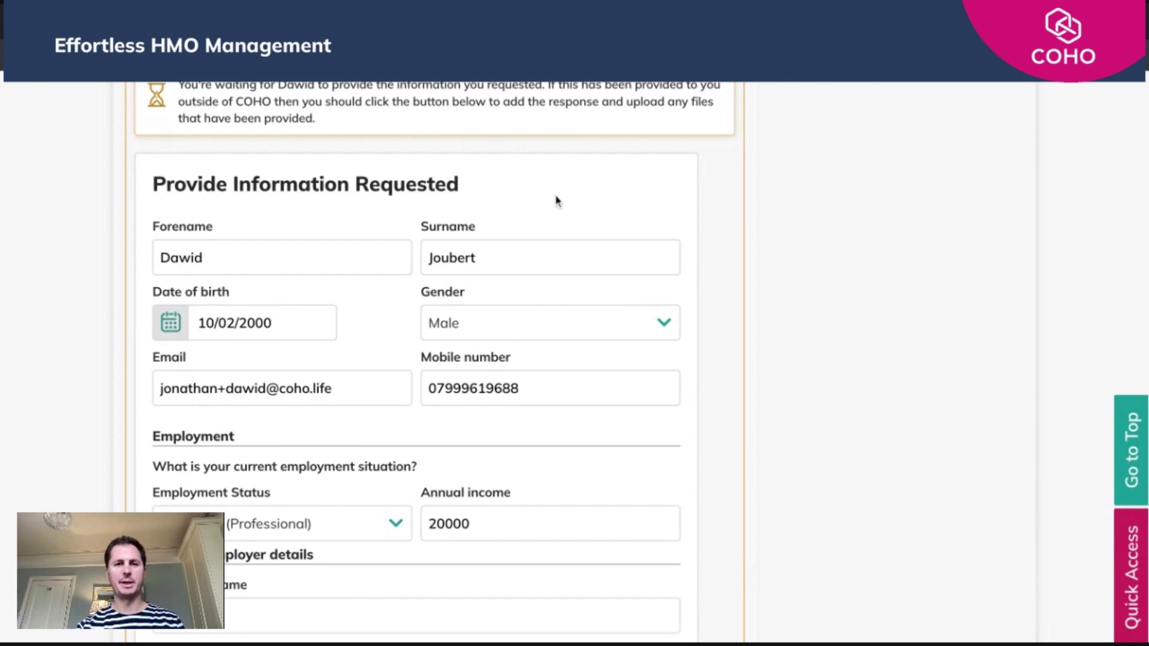
# - Fill in employer, manager and guarantor details, upload the contract PDF, tick consent, and submit
pyautogui.scroll(-1, 556, 199)
pyautogui.scroll(-1, 605, 338)
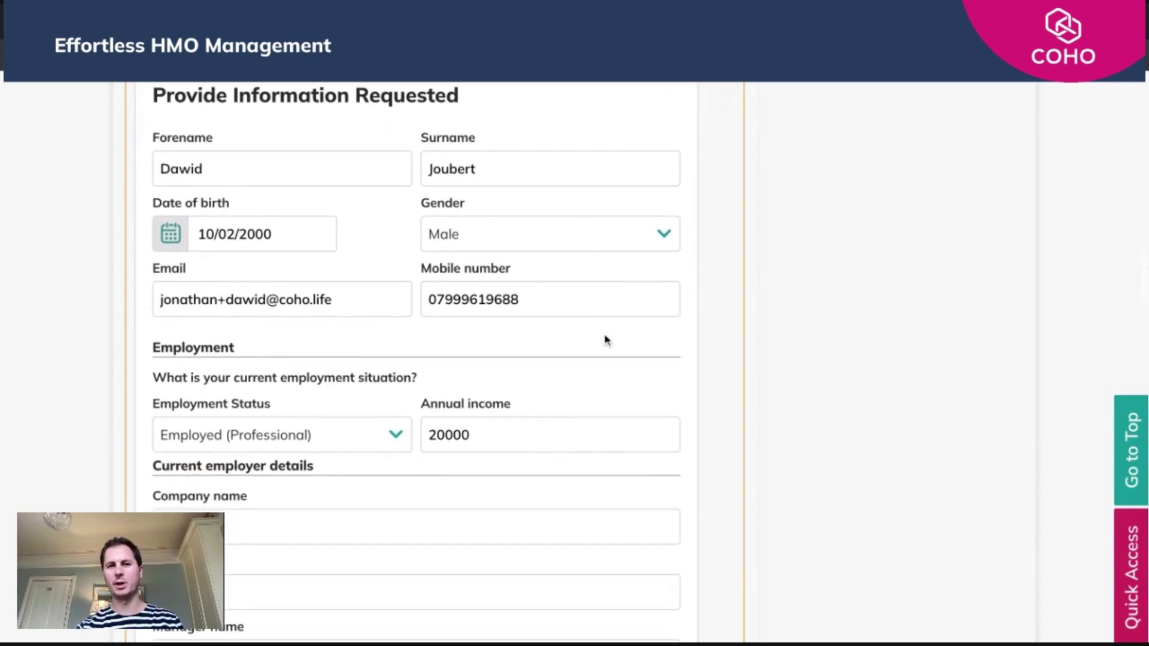
pyautogui.scroll(-2, 636, 375)
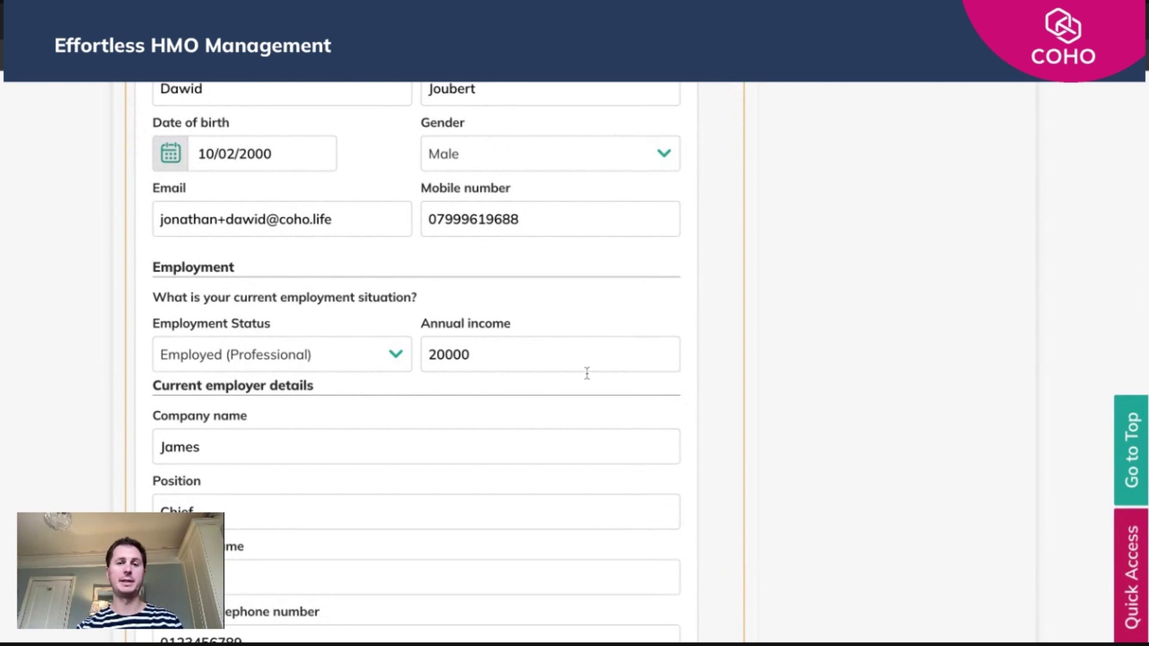
pyautogui.scroll(-4, 585, 371)
pyautogui.scroll(-6, 587, 373)
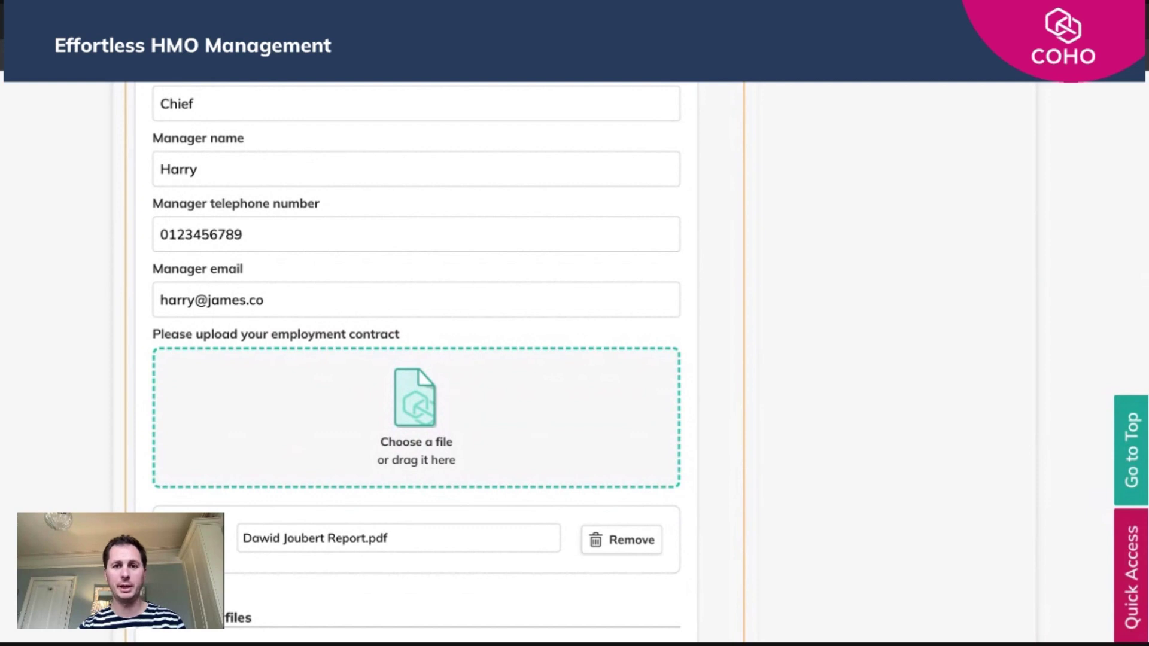
pyautogui.scroll(-9, 417, 363)
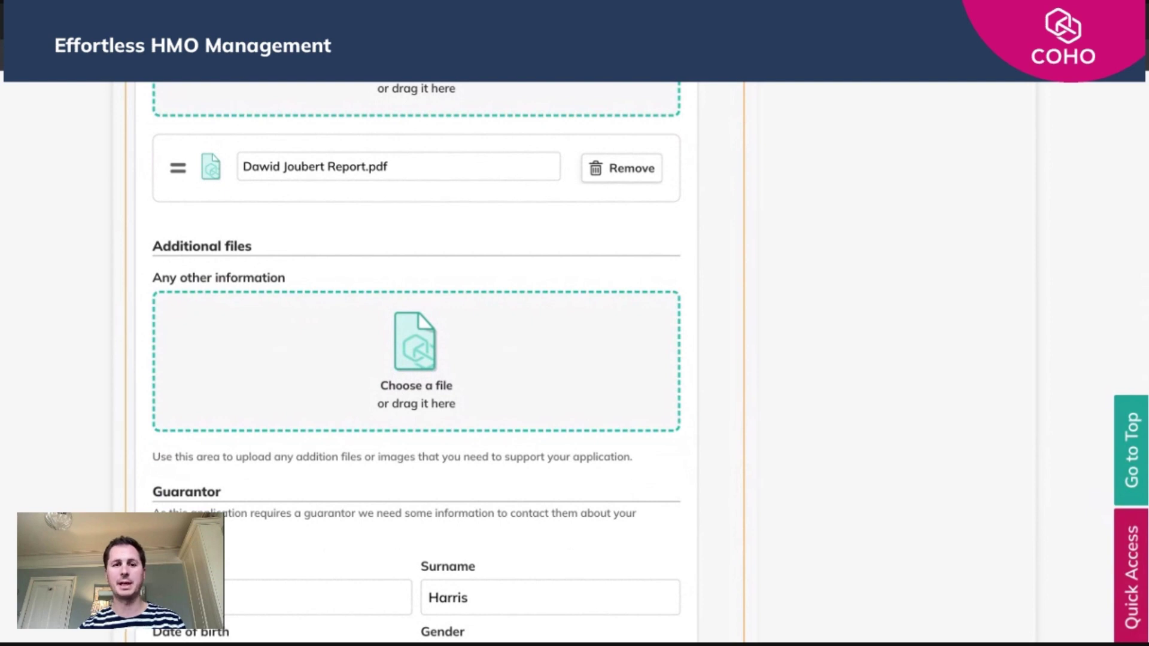
pyautogui.scroll(-1, 417, 361)
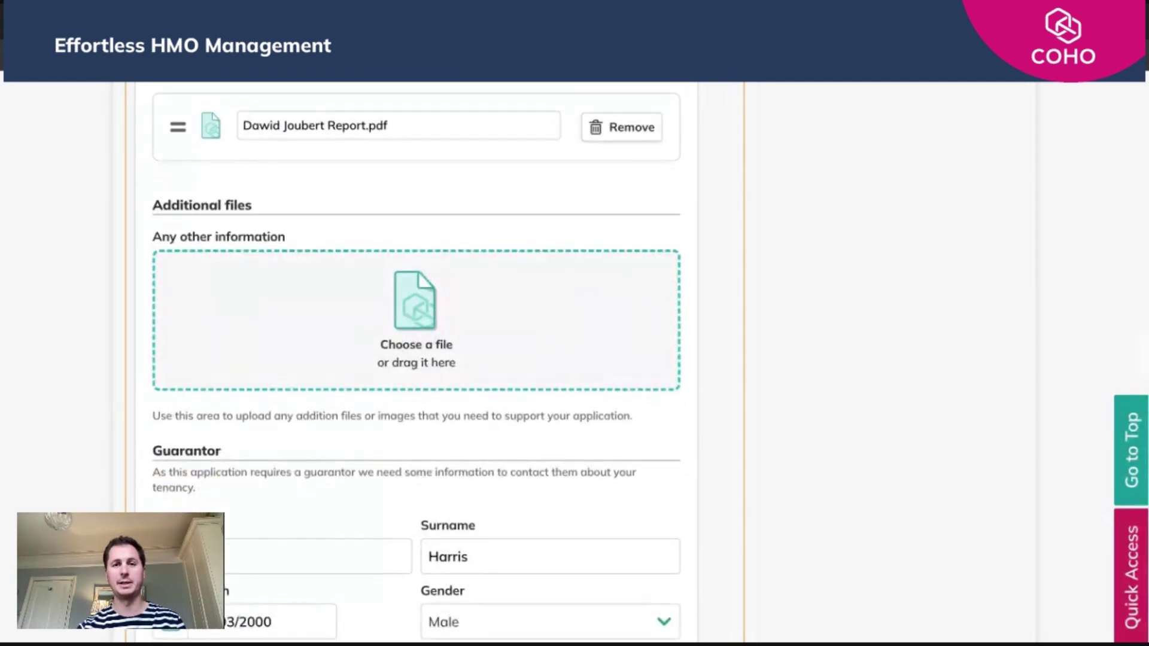
pyautogui.scroll(-5, 416, 361)
pyautogui.scroll(-5, 416, 361)
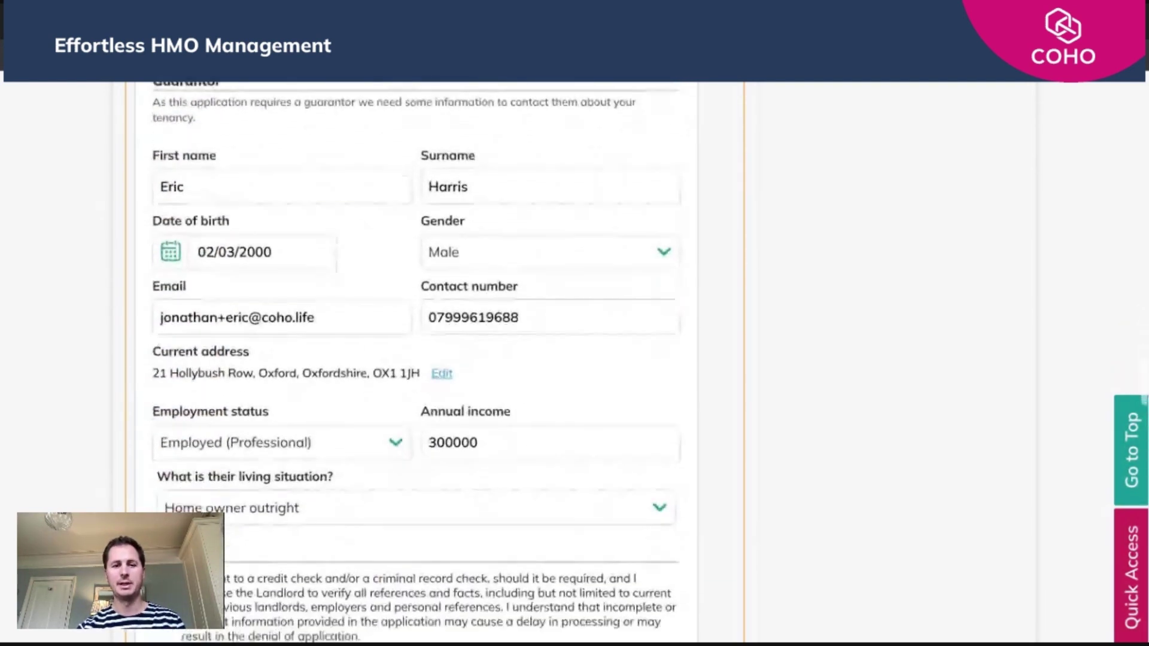
pyautogui.scroll(-5, 417, 361)
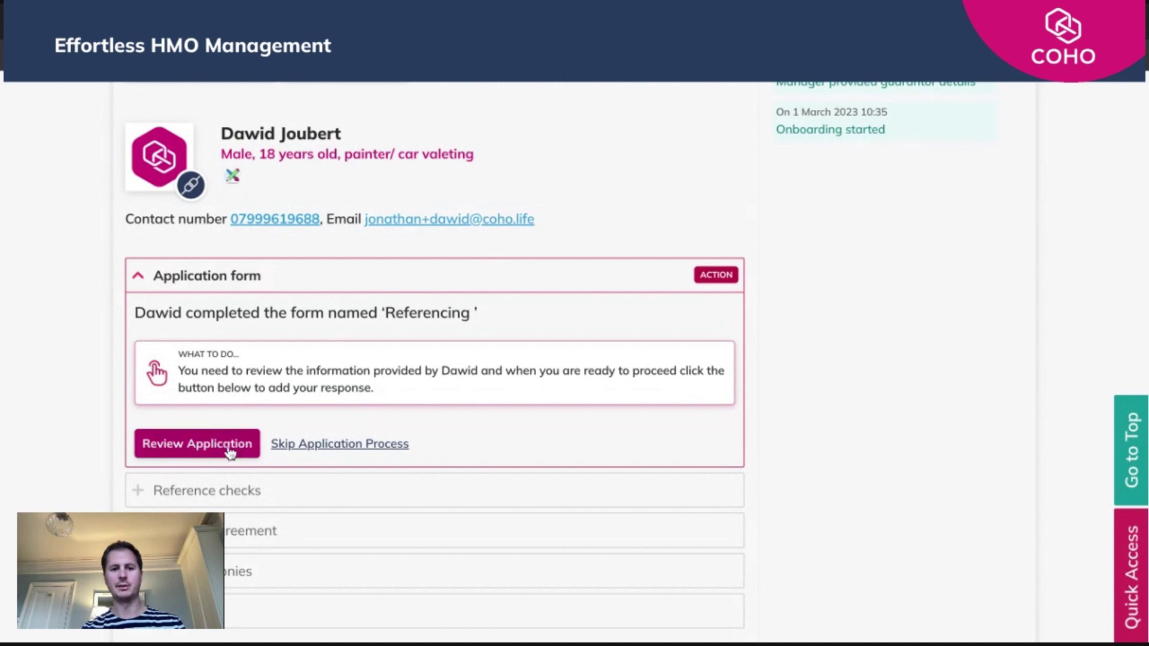
# - Review the completed Referencing form and approve it to proceed with reference checks
pyautogui.click(210, 452)
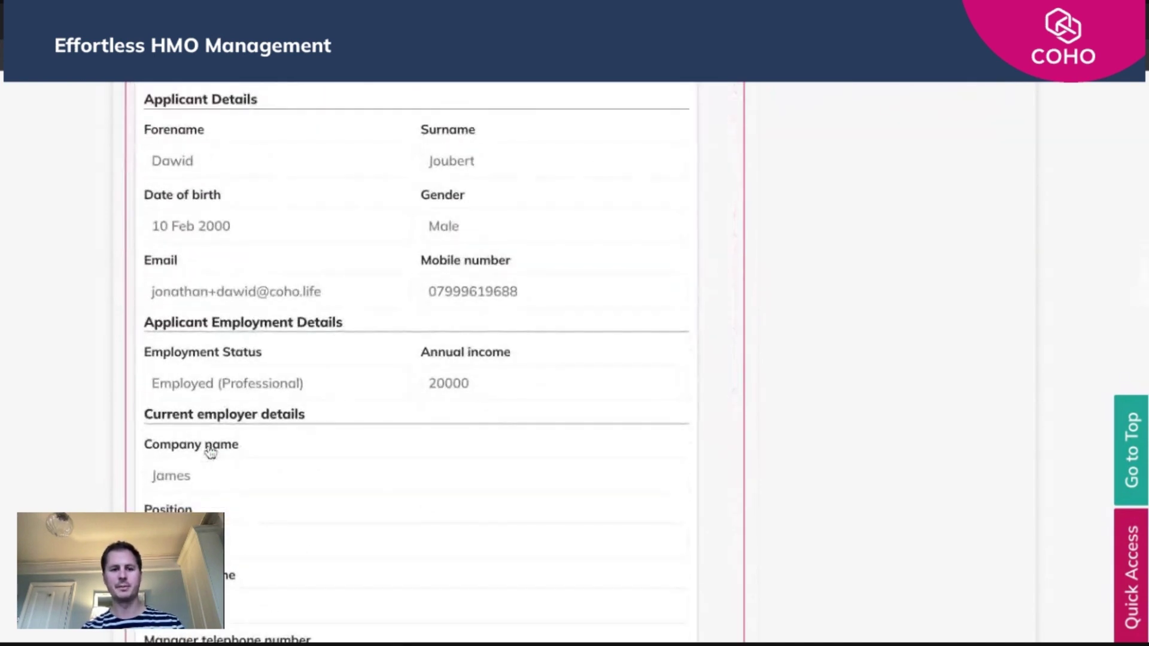
pyautogui.scroll(-9, 518, 446)
pyautogui.scroll(-10, 518, 446)
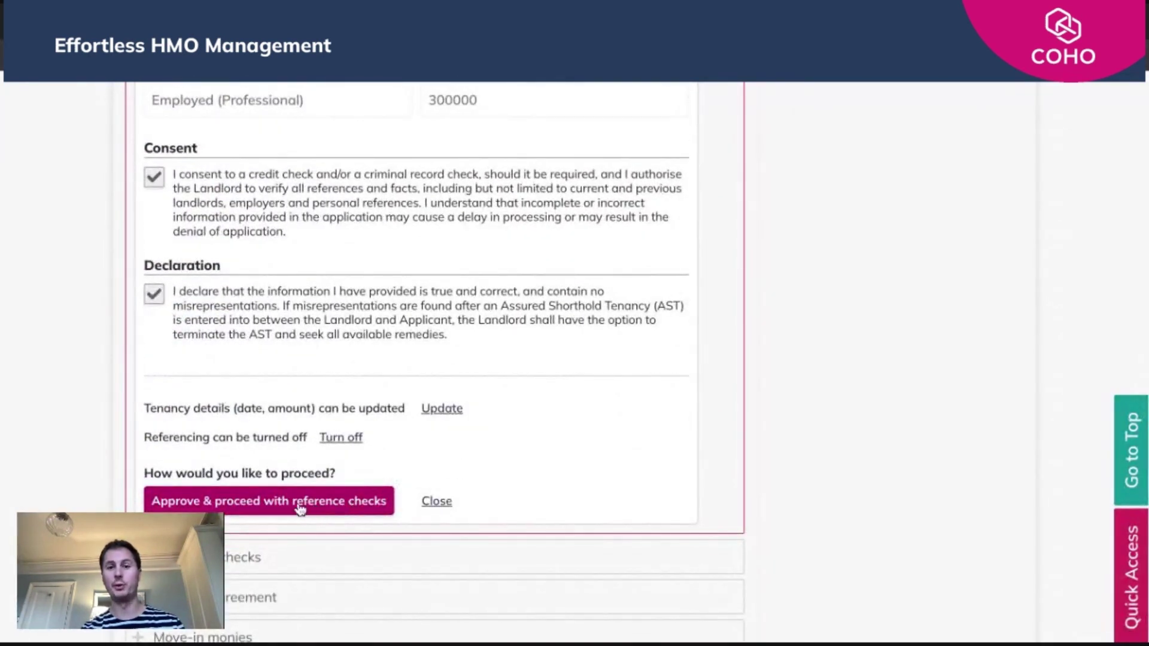
pyautogui.click(299, 508)
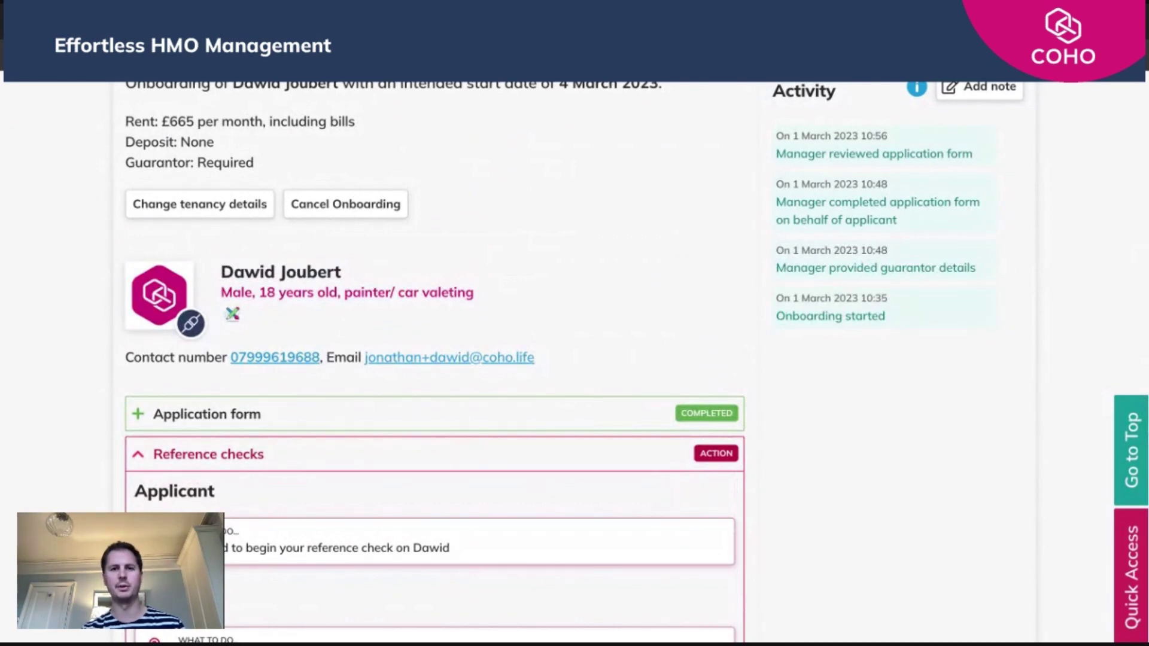
# - Expand Full Reference Options: £16.50+VAT applicant, £16.50+VAT guarantor, £30+VAT both
pyautogui.scroll(-6, 434, 359)
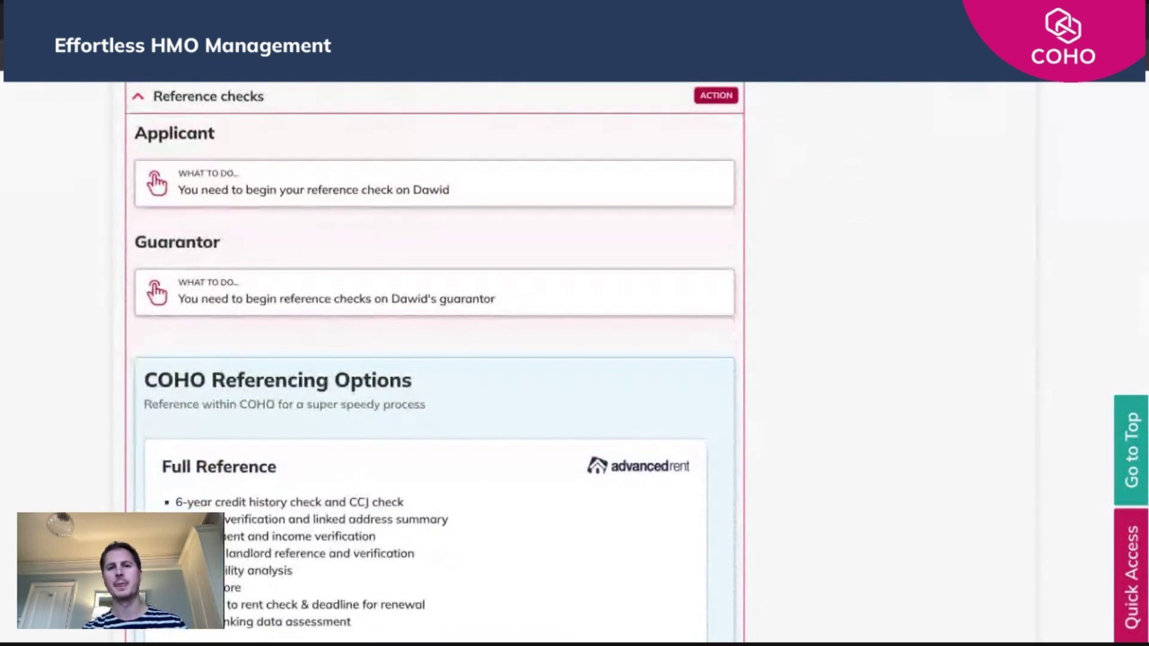
pyautogui.scroll(-3, 698, 456)
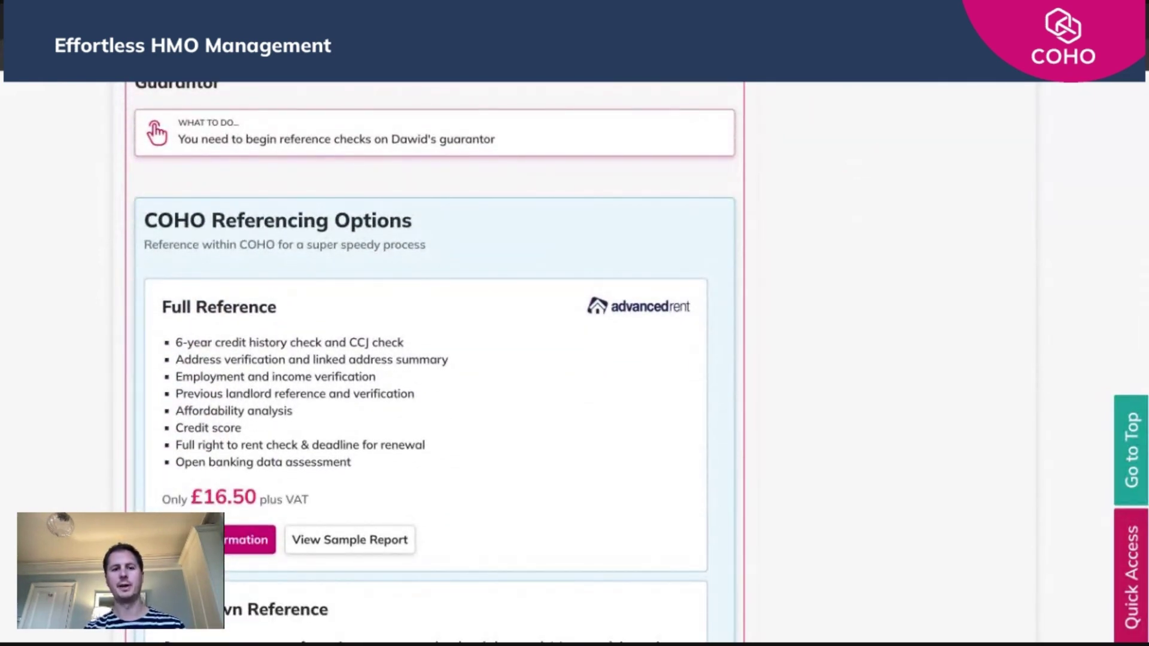
pyautogui.scroll(-1, 537, 393)
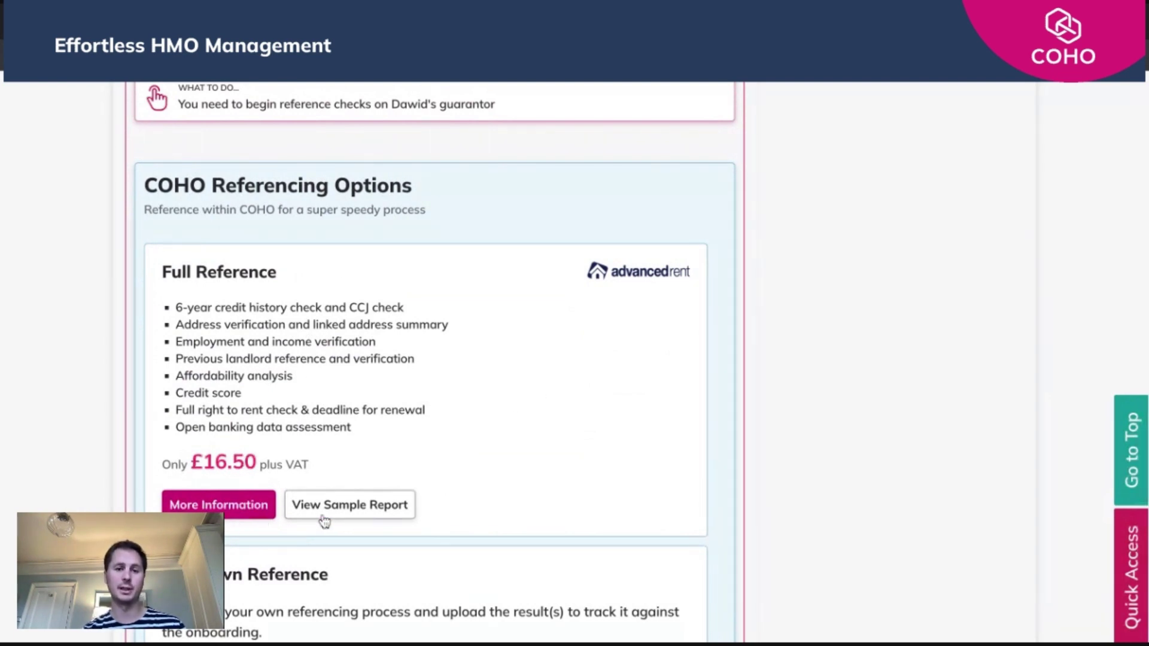
pyautogui.scroll(-3, 495, 454)
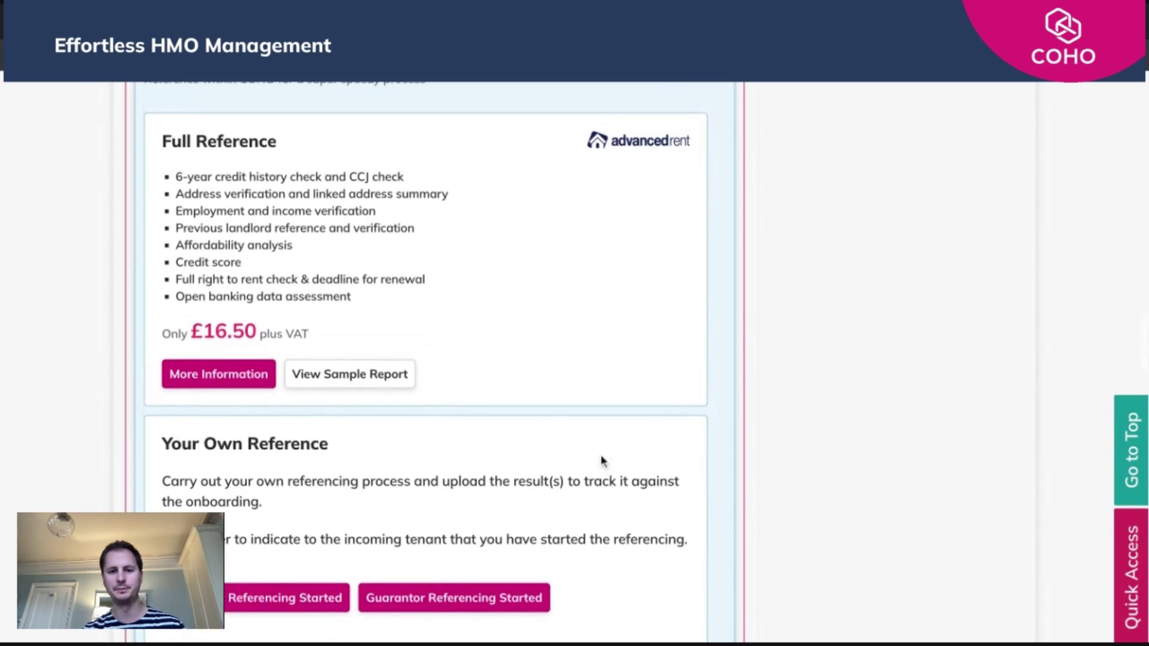
pyautogui.scroll(-3, 603, 462)
pyautogui.scroll(-3, 602, 462)
pyautogui.scroll(1, 682, 398)
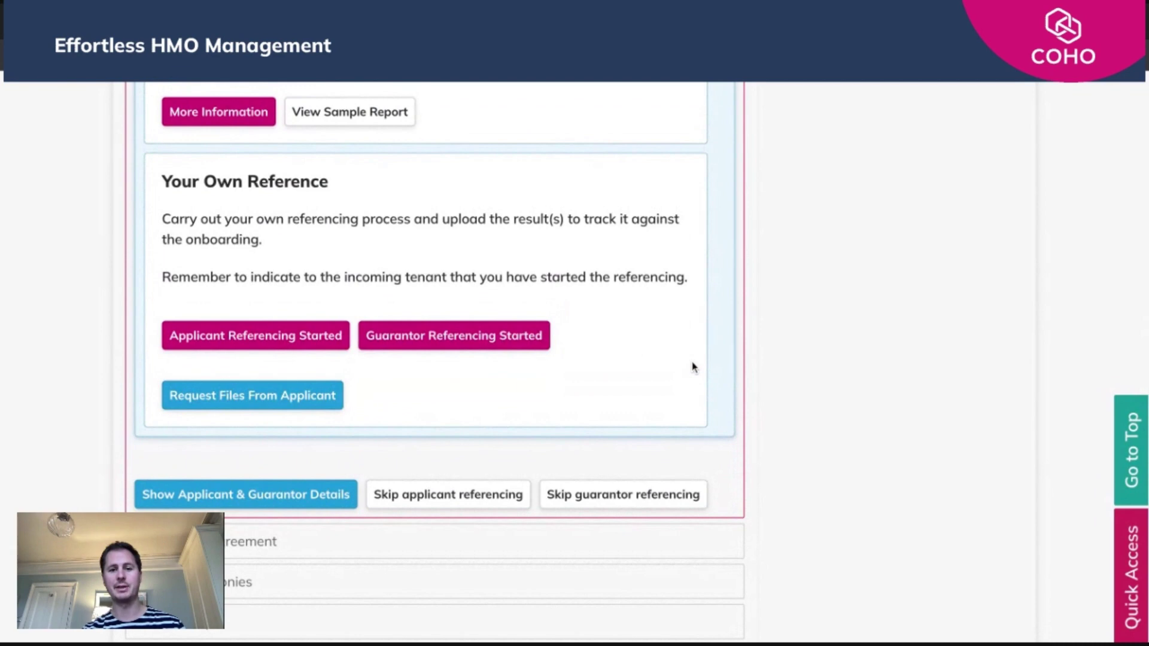
pyautogui.scroll(4, 693, 368)
pyautogui.click(177, 310)
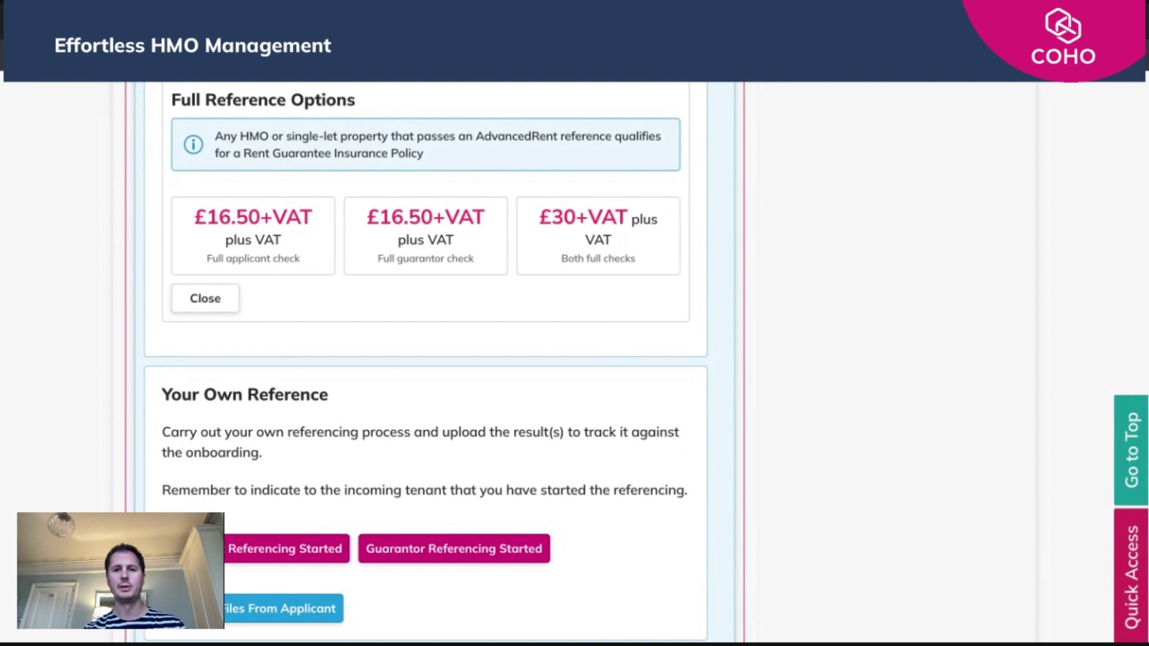
# - Choose the £30+VAT Both full checks option for applicant and guarantor
pyautogui.click(588, 251)
pyautogui.scroll(-3, 577, 329)
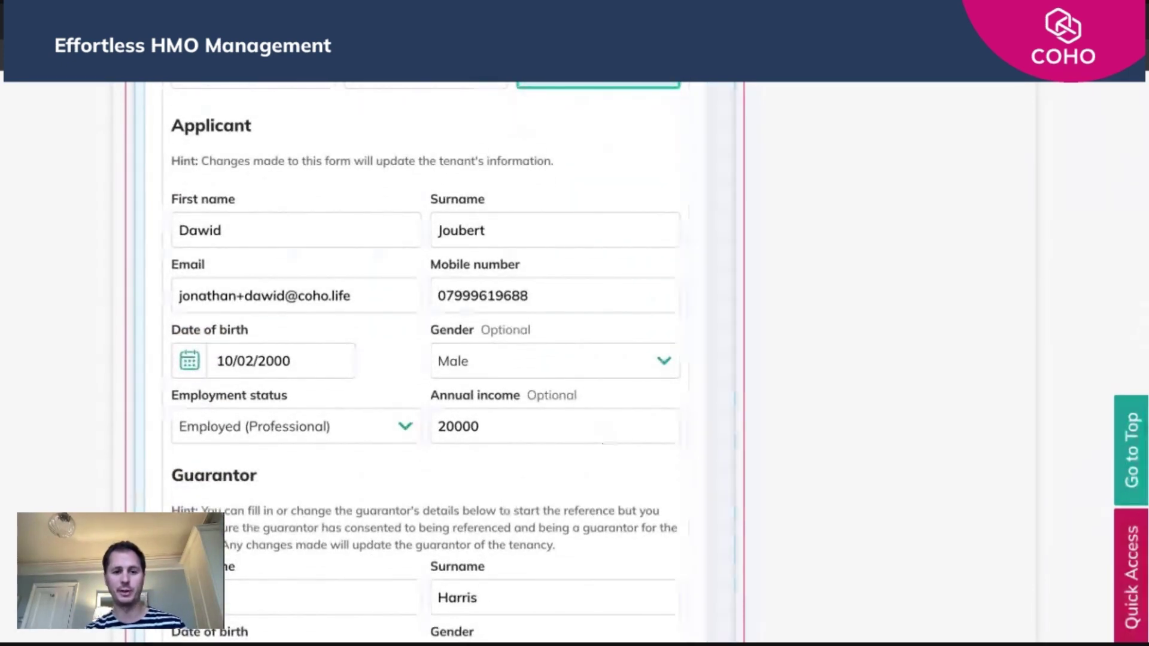
pyautogui.scroll(-3, 426, 363)
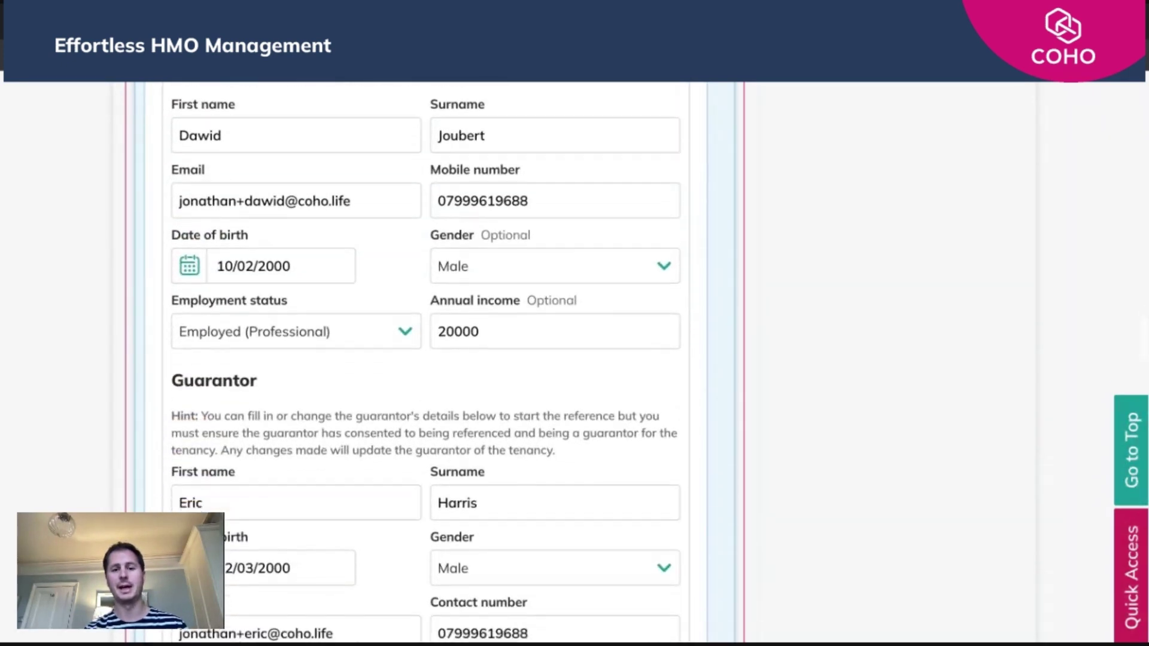
pyautogui.scroll(-4, 426, 362)
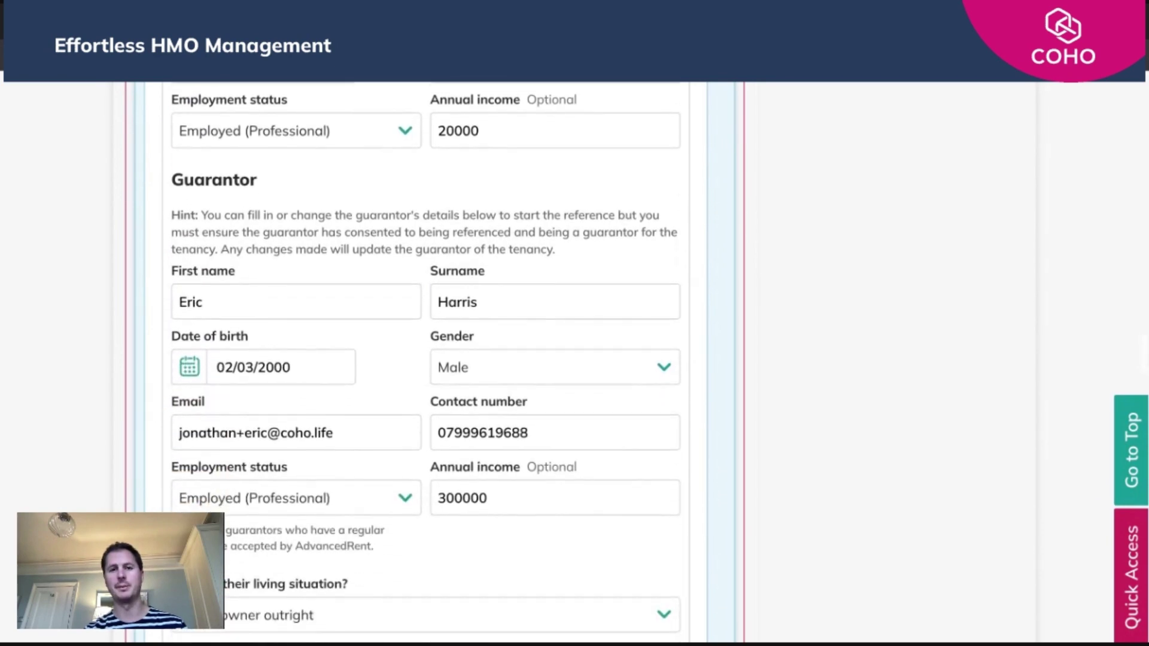
pyautogui.scroll(-3, 273, 342)
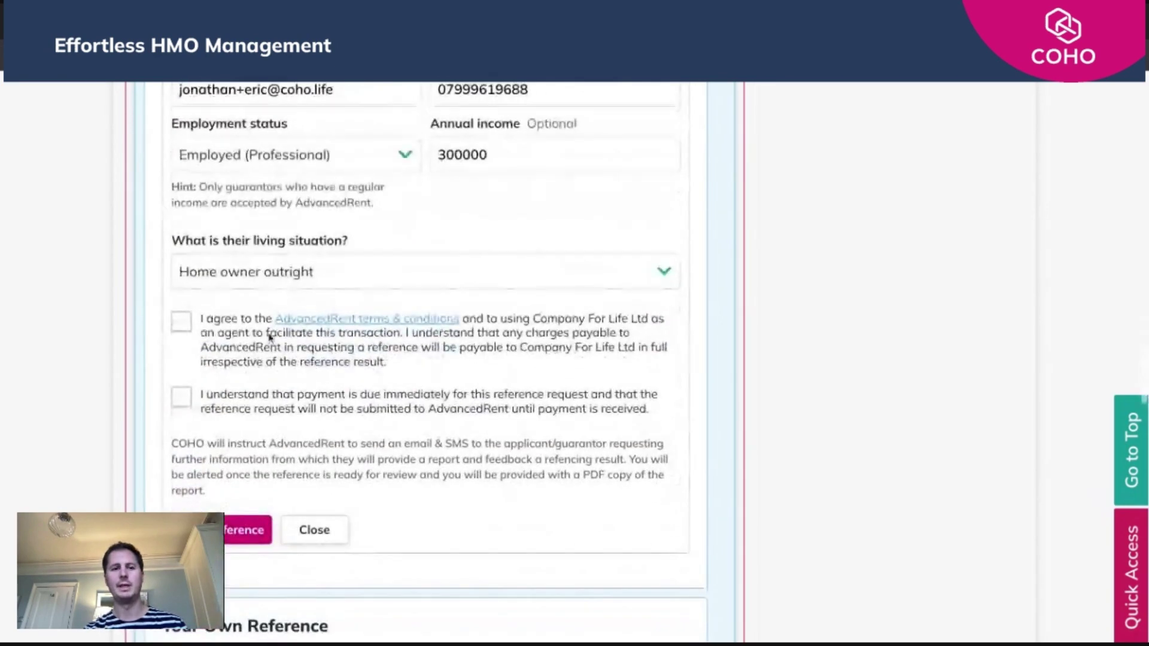
# - Accept the AdvancedRent terms and immediate-payment agreement, then request the reference
pyautogui.click(181, 322)
pyautogui.click(181, 397)
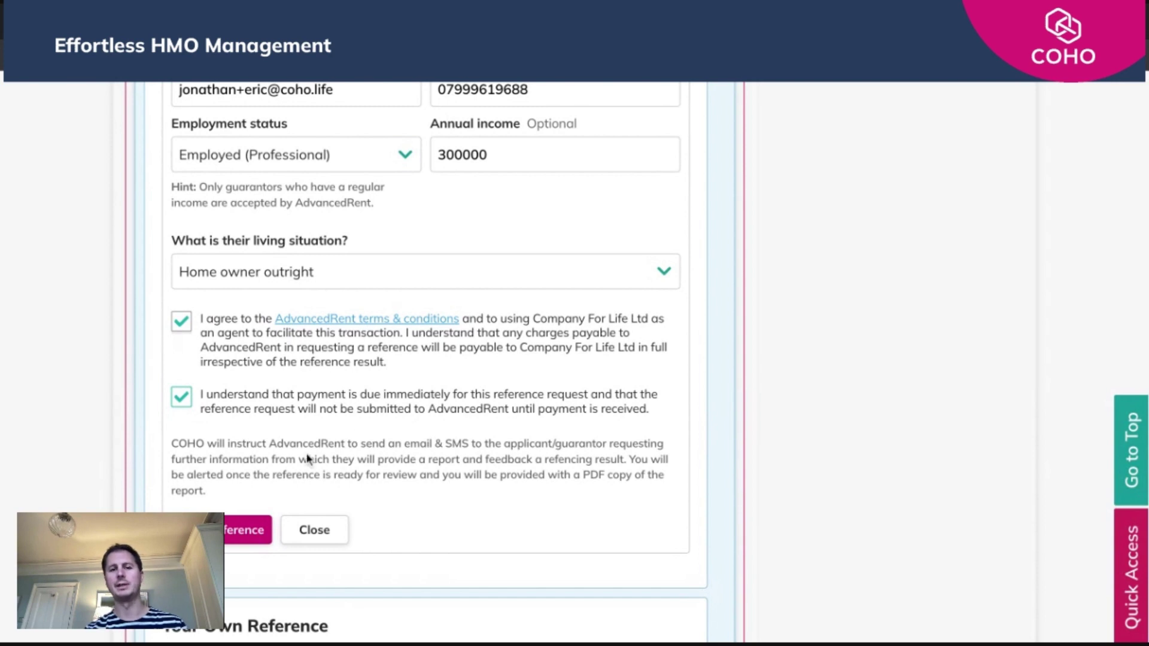
pyautogui.click(230, 534)
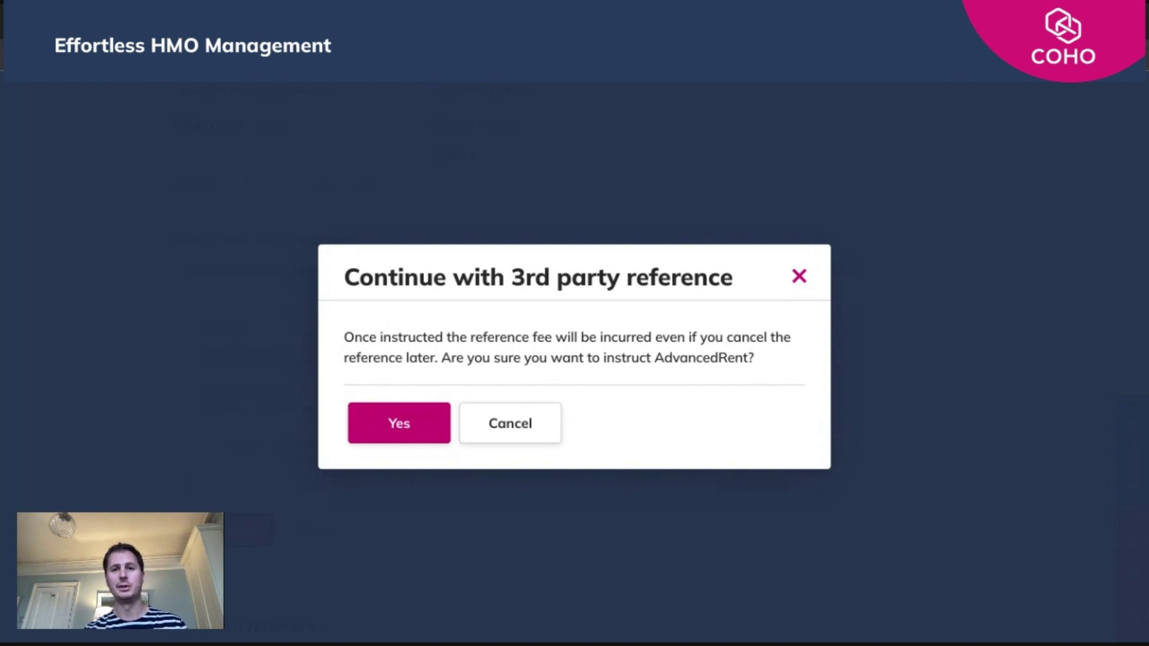
# - Confirm instructing AdvancedRent for the third-party reference despite the fee
pyautogui.click(405, 430)
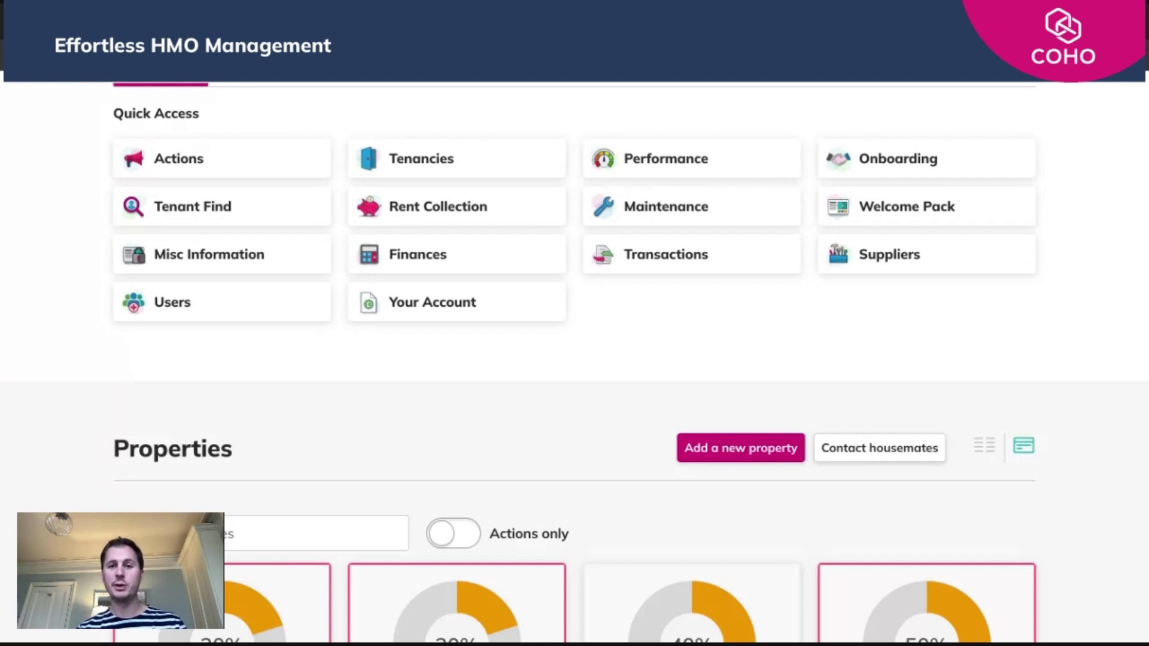
# - Open the first of the 7 active onboardings from the Onboarding overview
pyautogui.click(887, 159)
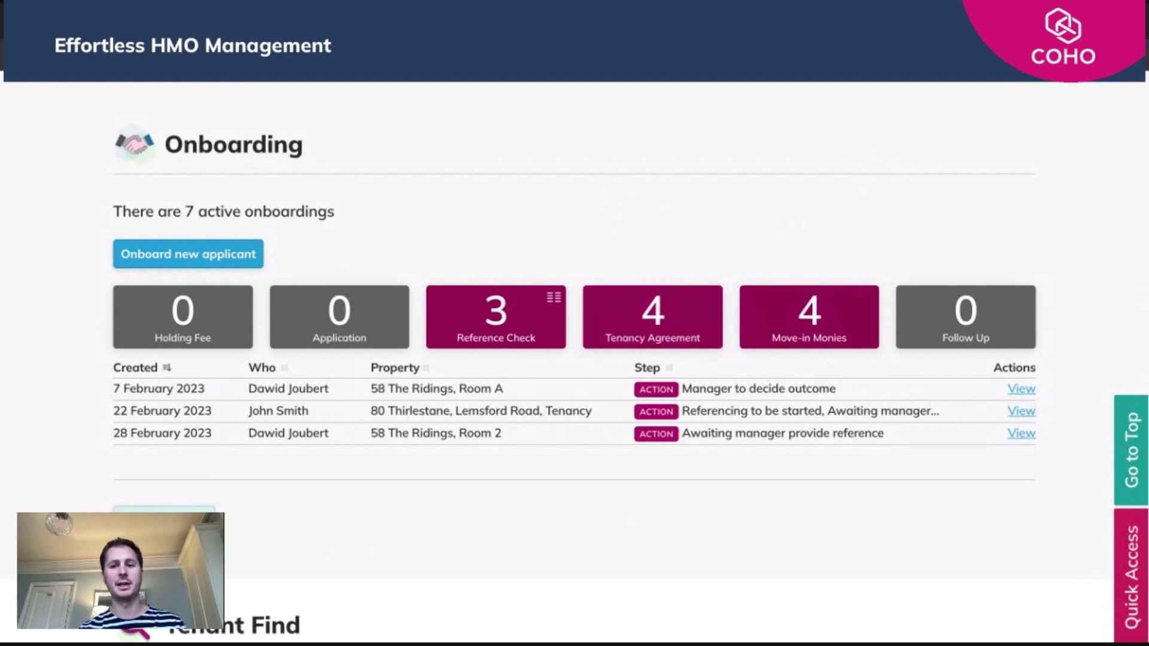
pyautogui.click(1020, 390)
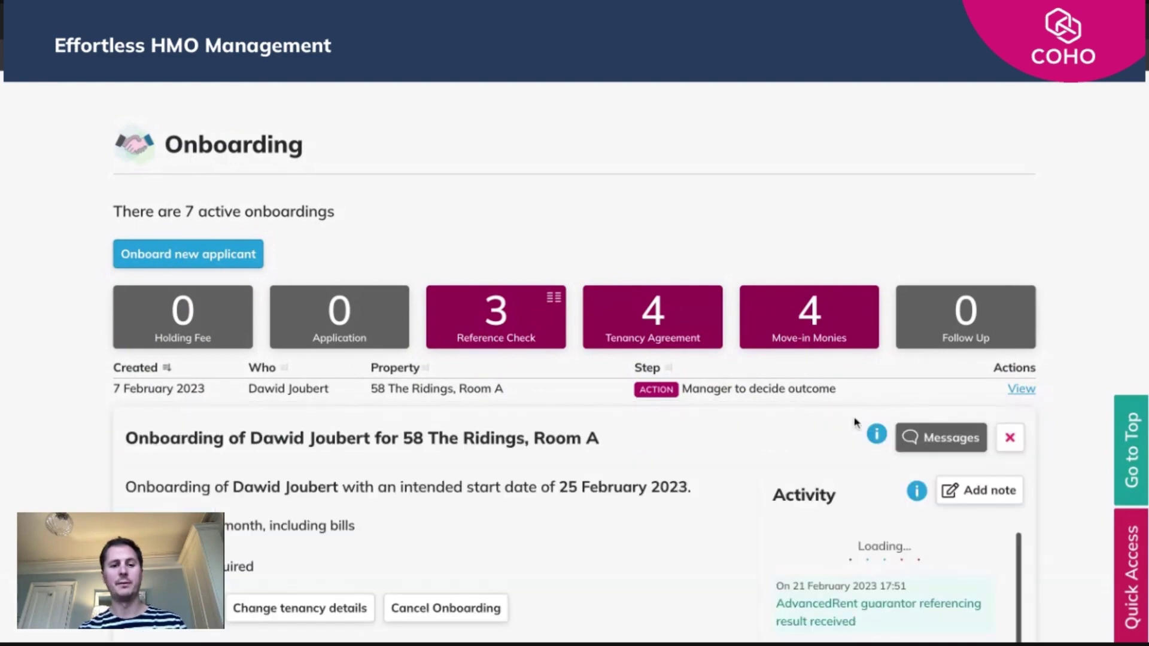
# - Check both AdvancedRent results accepted 21 February 2023 and open the passed-reference decision dropdown
pyautogui.scroll(-12, 503, 506)
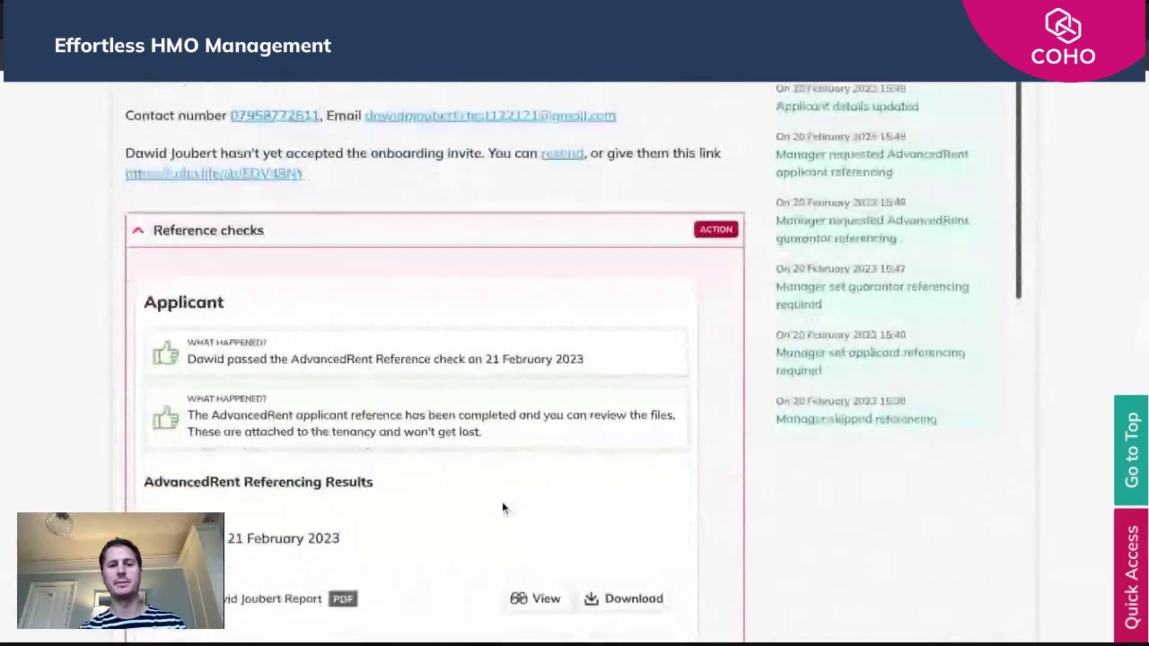
pyautogui.scroll(-4, 502, 507)
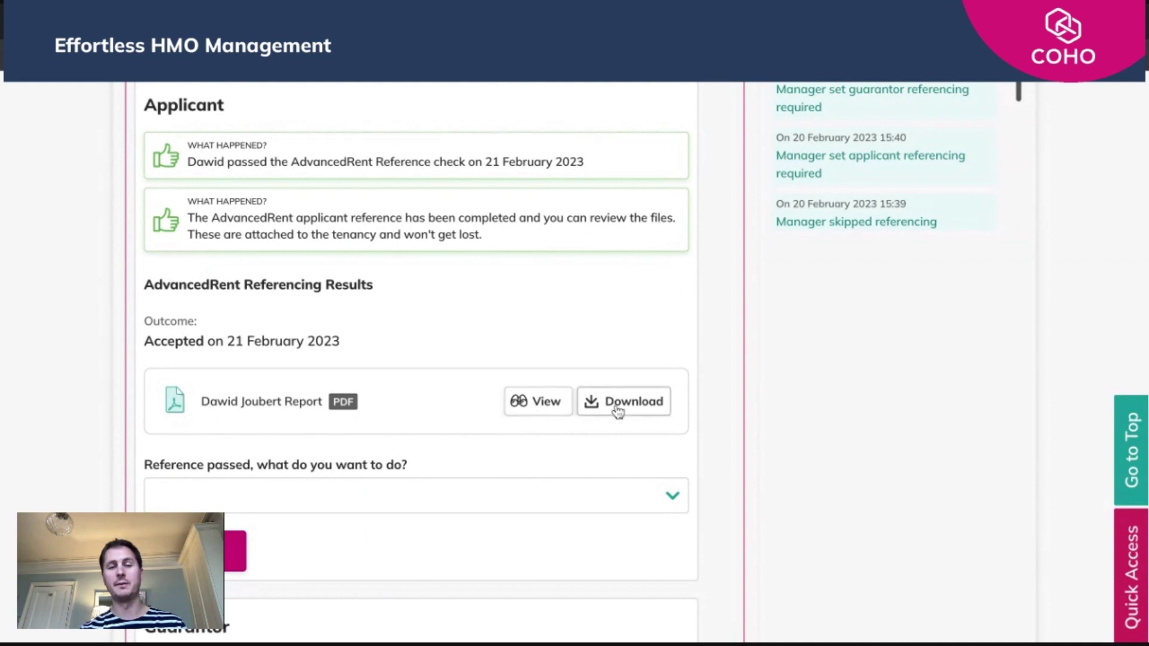
pyautogui.scroll(-3, 500, 415)
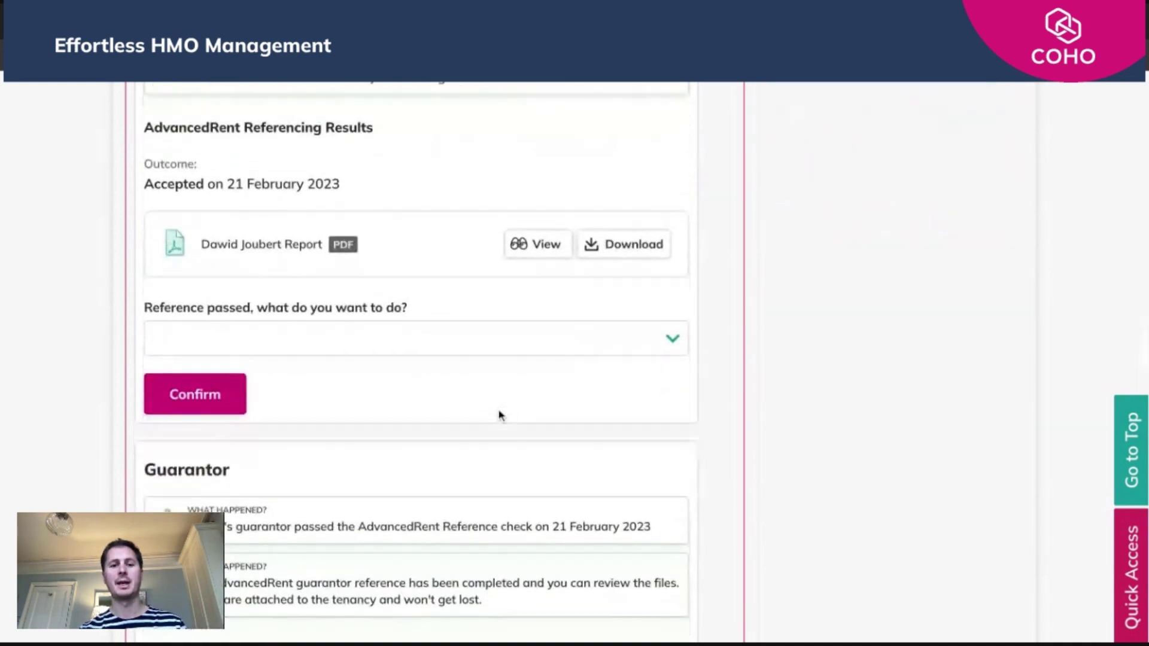
pyautogui.scroll(-3, 501, 415)
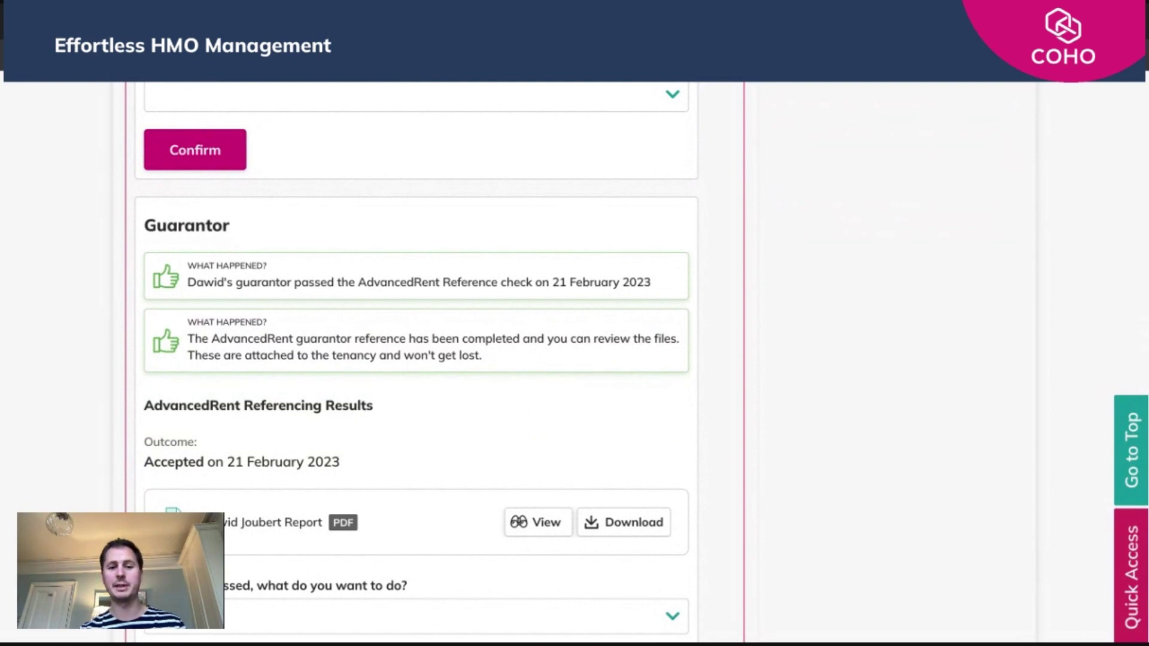
pyautogui.scroll(-1, 518, 456)
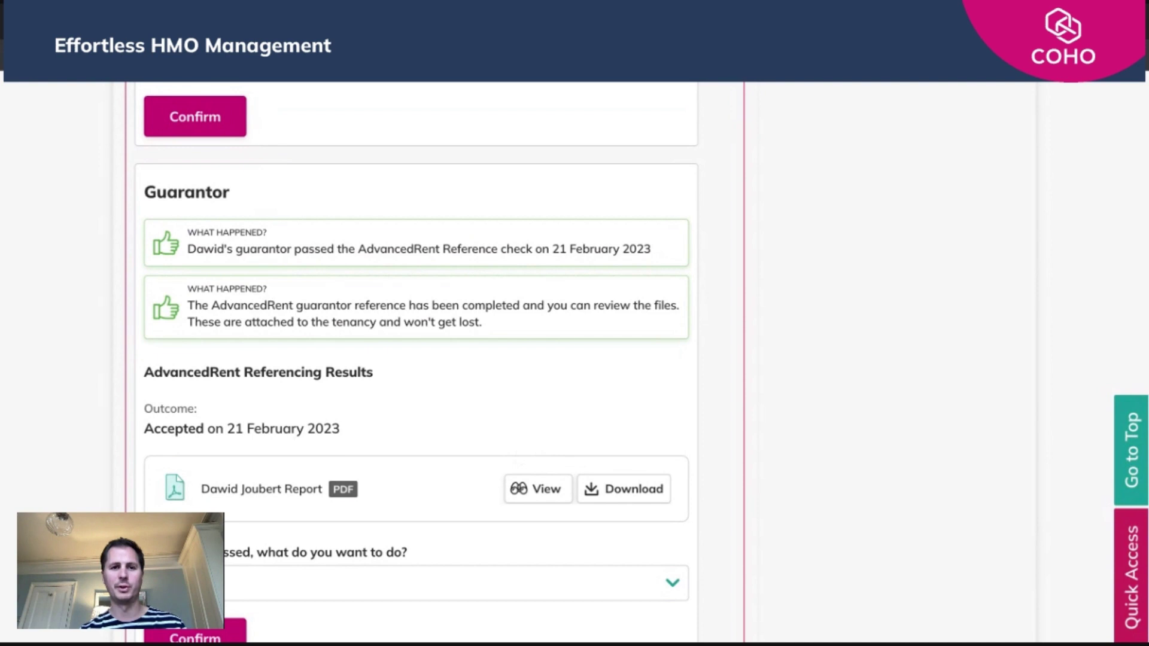
pyautogui.scroll(3, 416, 363)
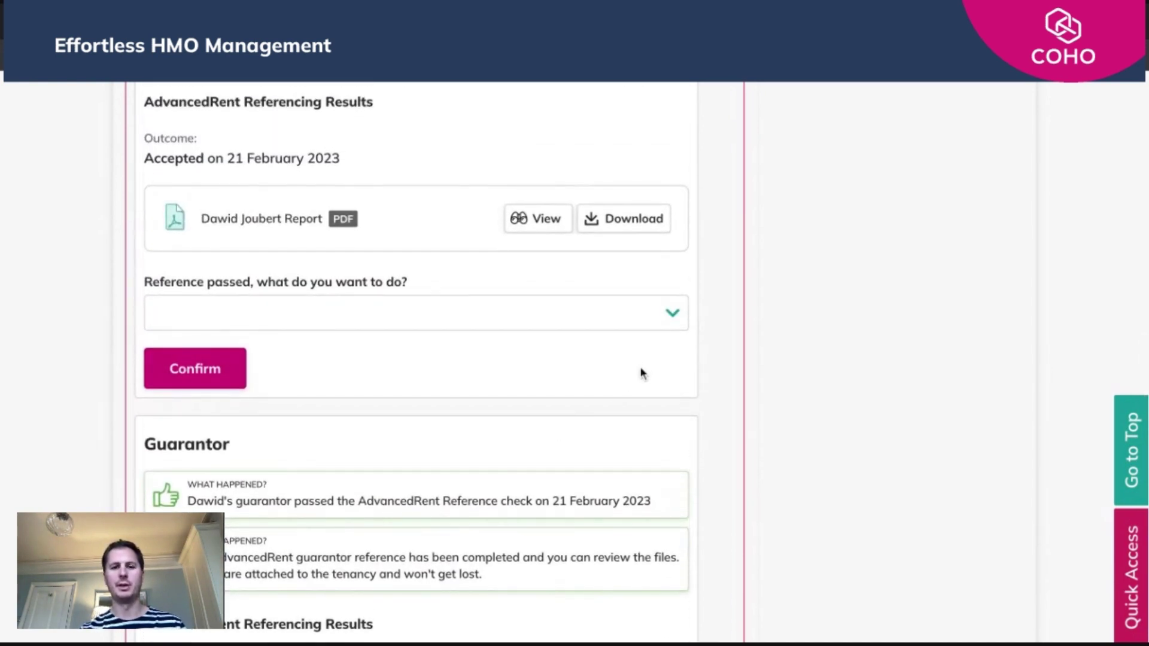
pyautogui.click(654, 319)
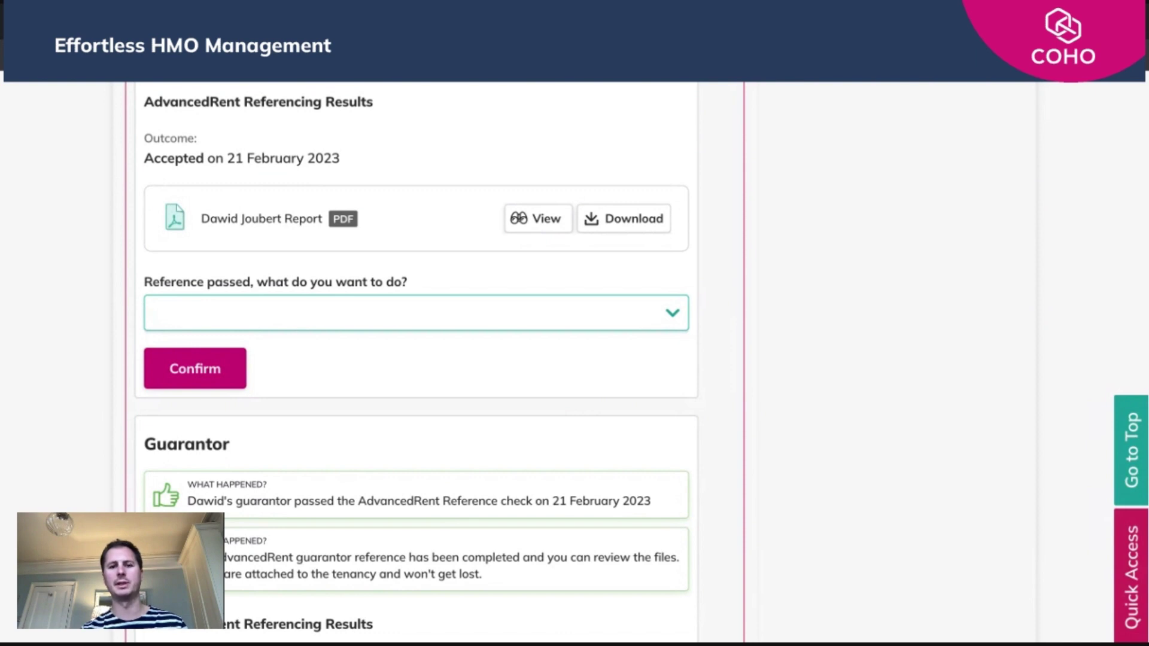
# - Choose Continue (Accept reference) for the applicant and confirm the irreversible decision
pyautogui.click(640, 322)
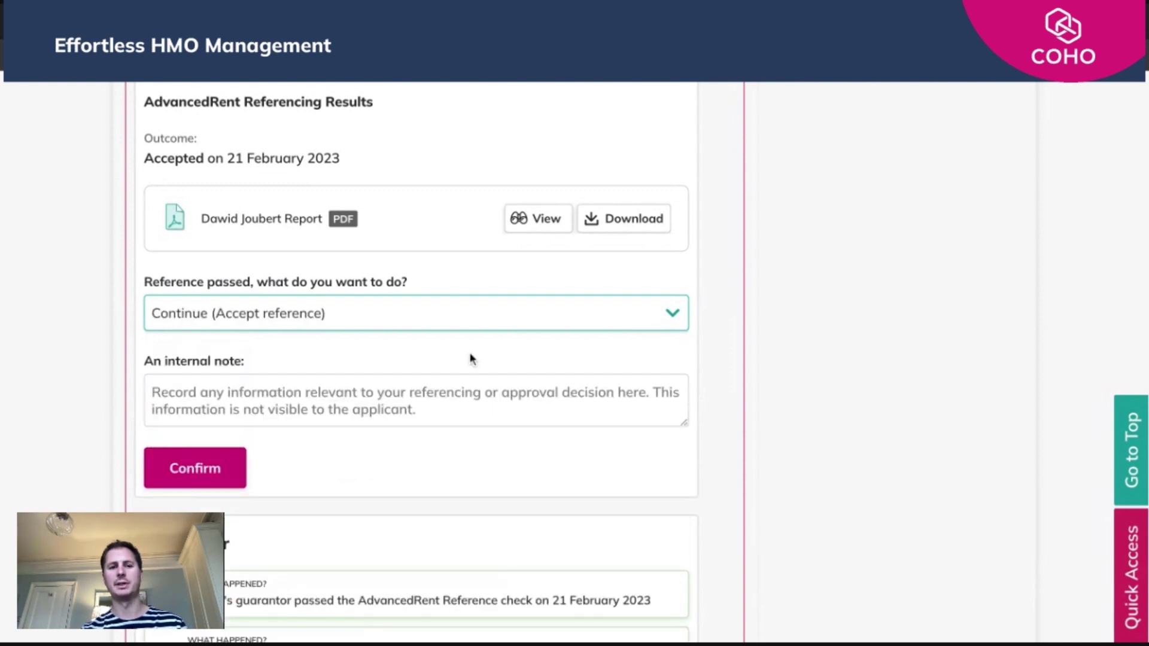
pyautogui.scroll(-1, 472, 359)
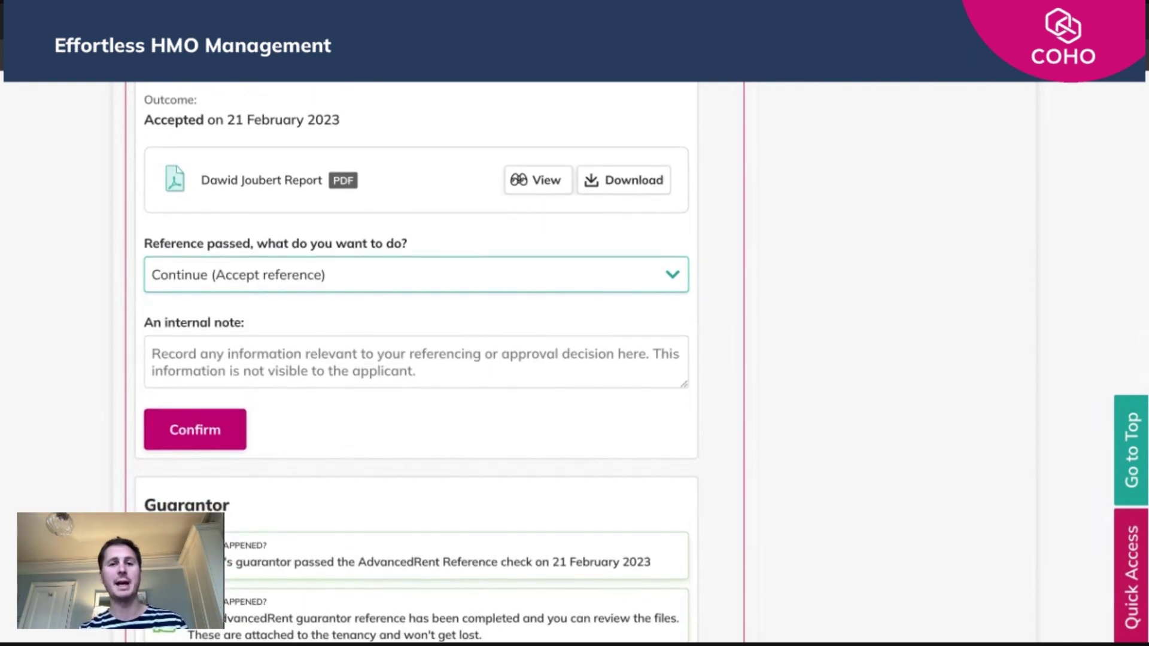
pyautogui.click(215, 441)
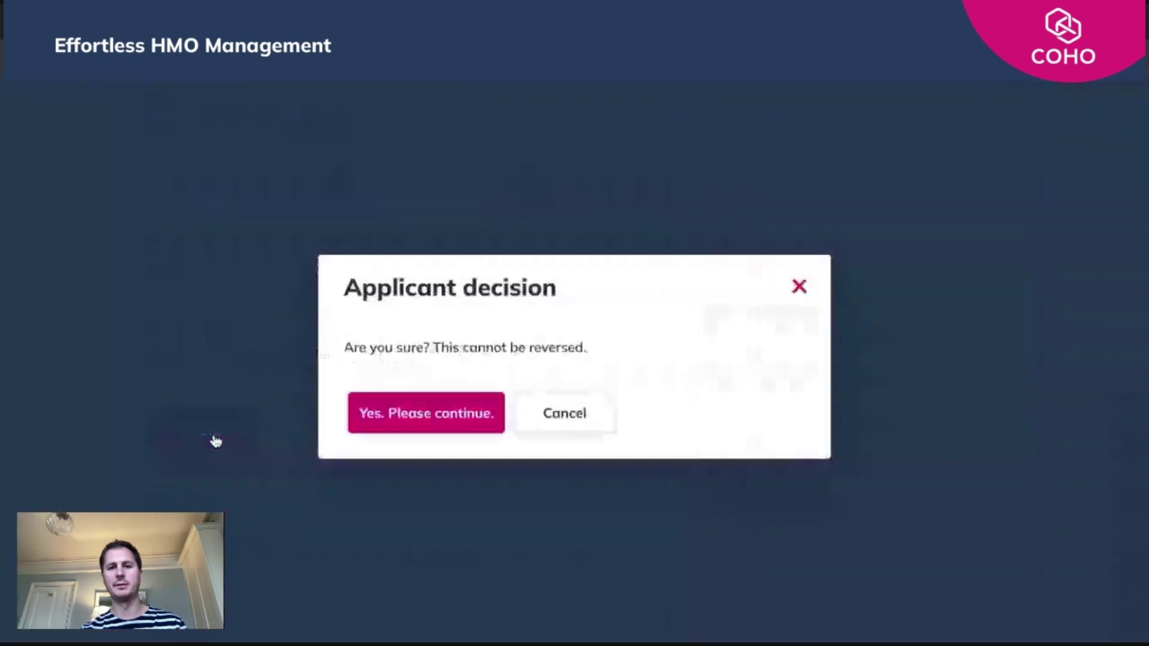
pyautogui.click(446, 424)
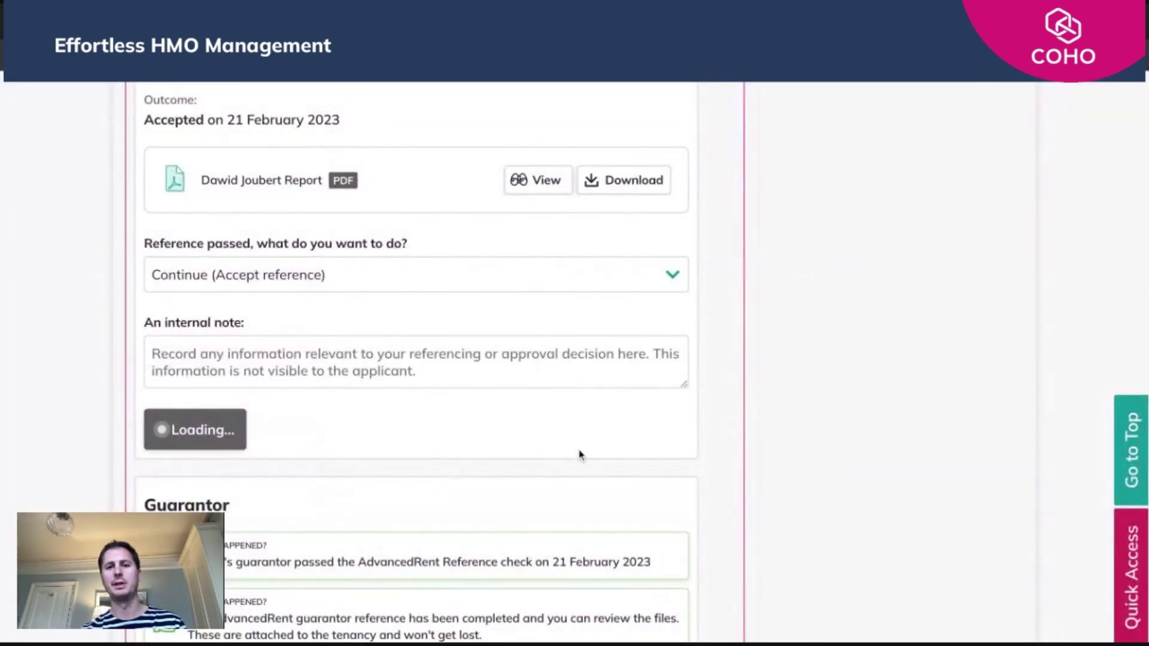
pyautogui.scroll(-9, 578, 455)
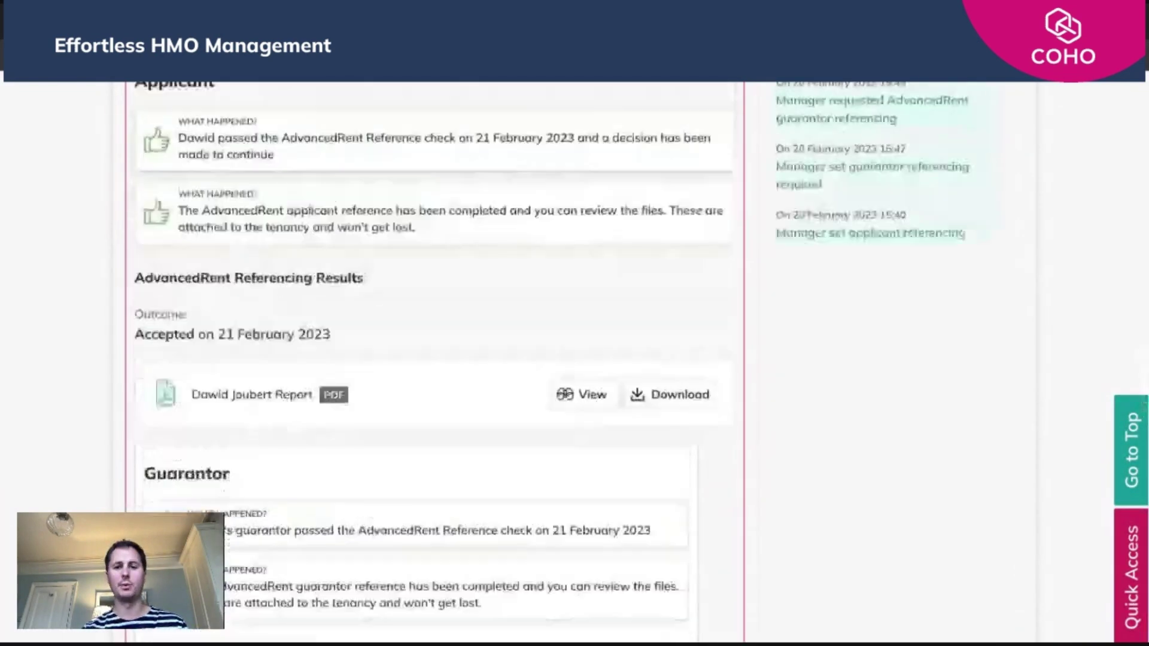
pyautogui.scroll(-3, 495, 473)
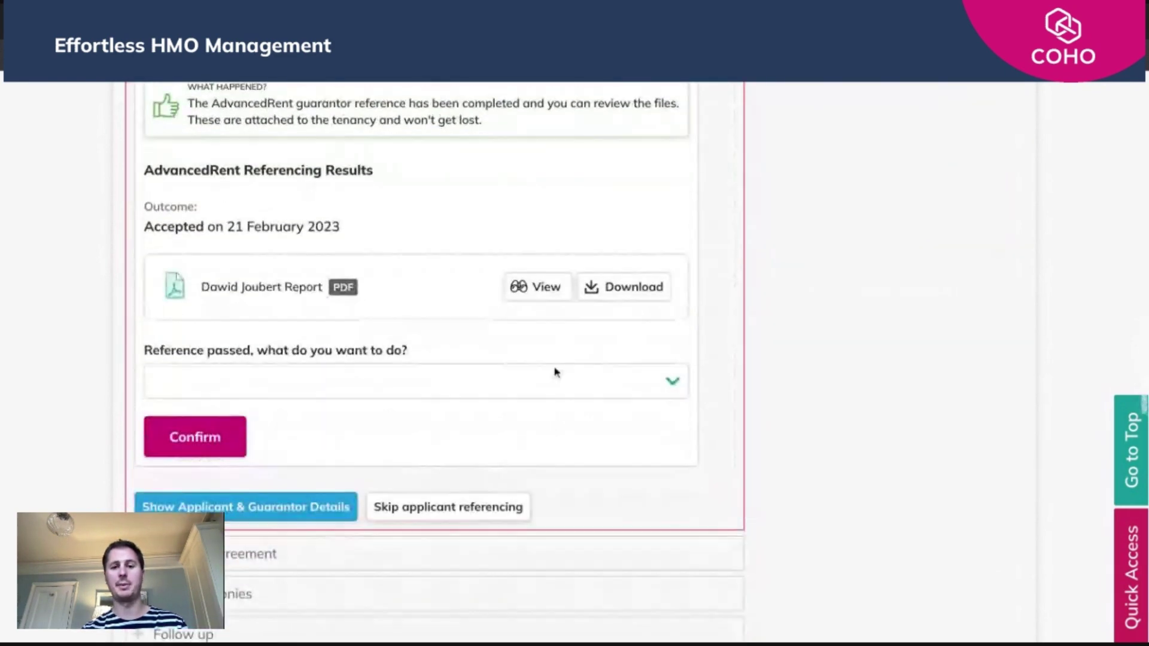
# - Choose Continue (Accept reference) for the guarantor's passed AdvancedRent reference and confirm the decision
pyautogui.click(545, 390)
pyautogui.click(626, 419)
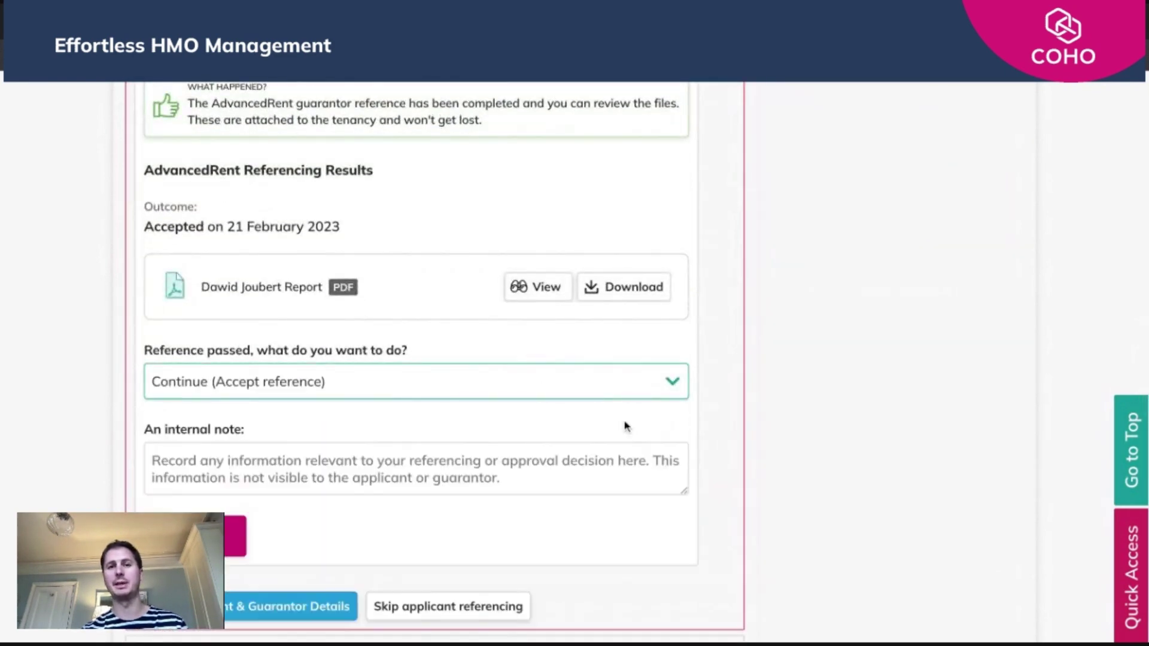
pyautogui.scroll(-3, 622, 426)
pyautogui.click(207, 408)
pyautogui.click(463, 423)
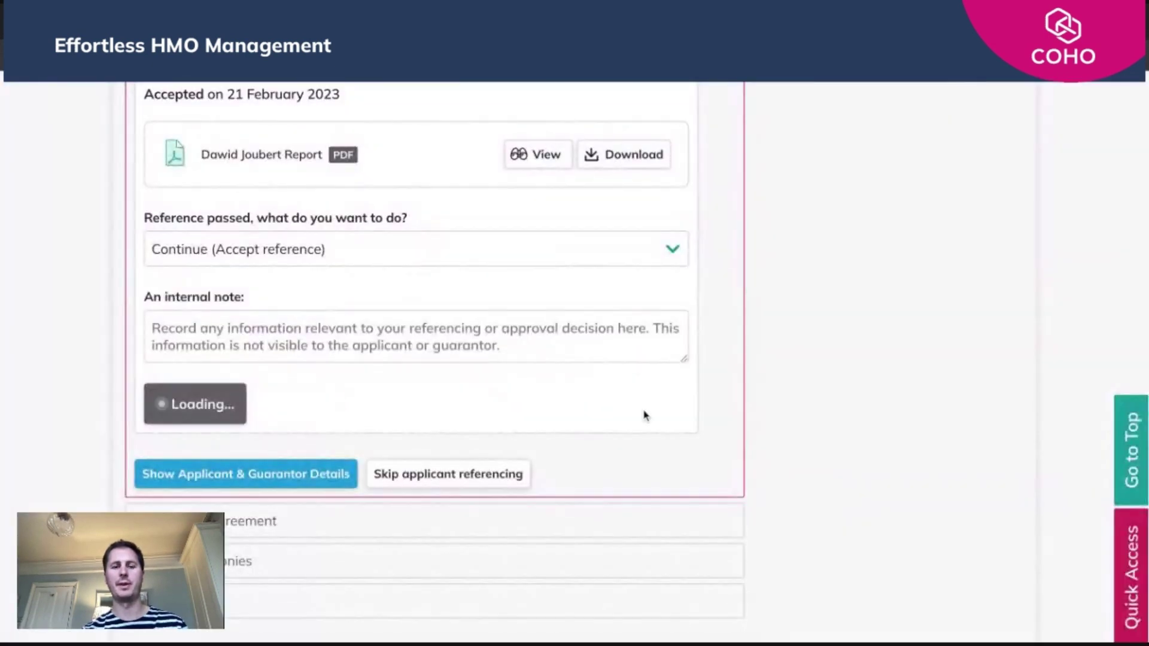